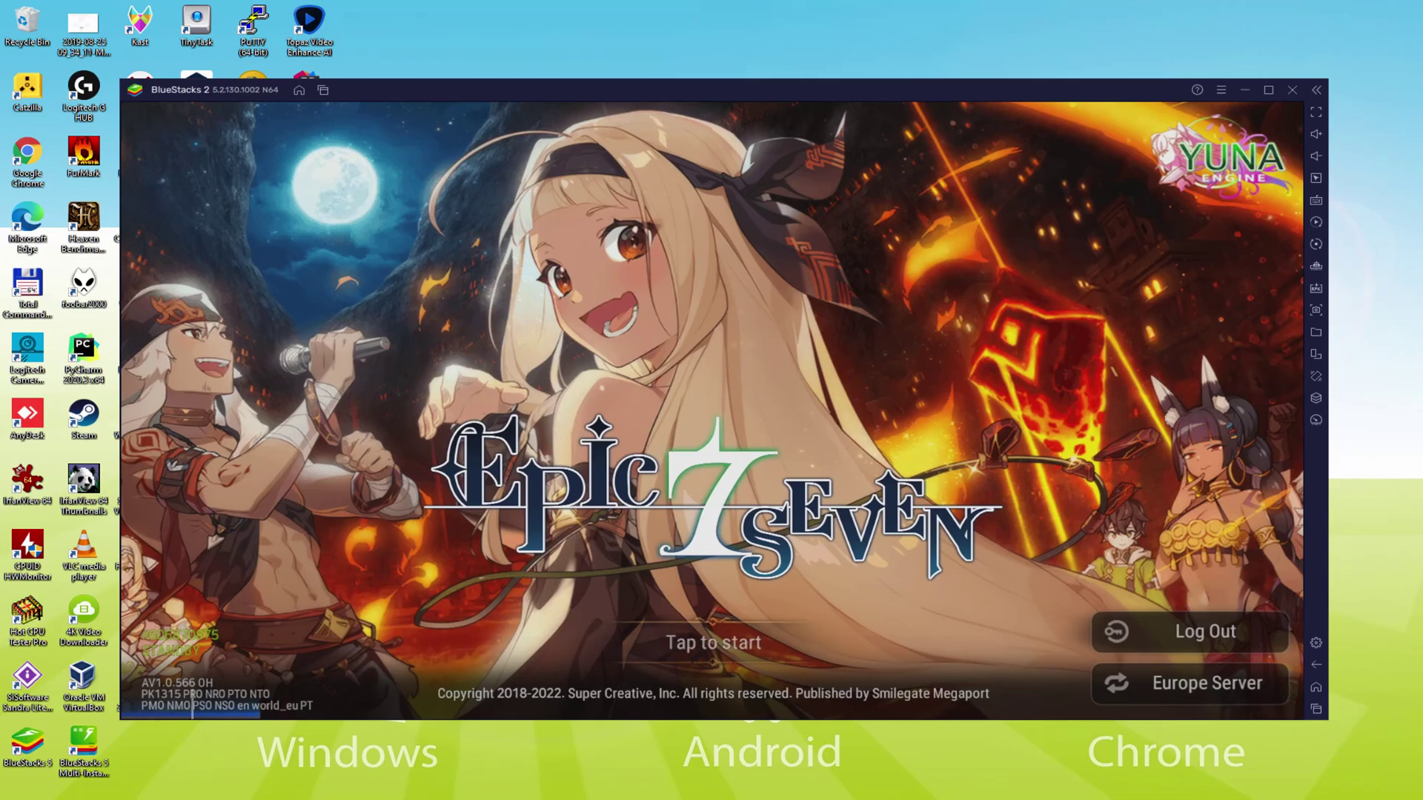
- Start Epic Seven from the title screen and advance the opening dialogue through Judge Kise's lines
left_click(712, 445)
left_click(1151, 684)
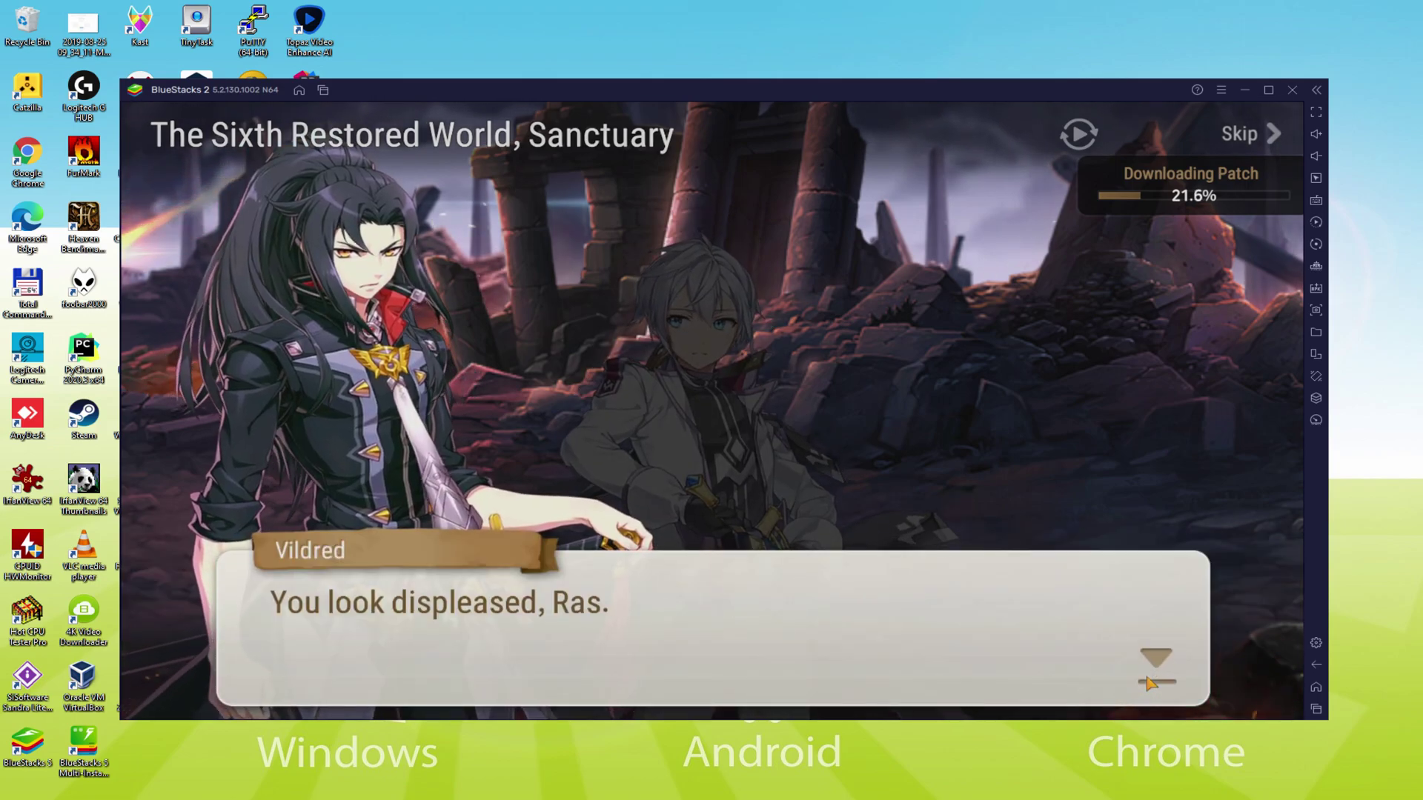
left_click(1151, 684)
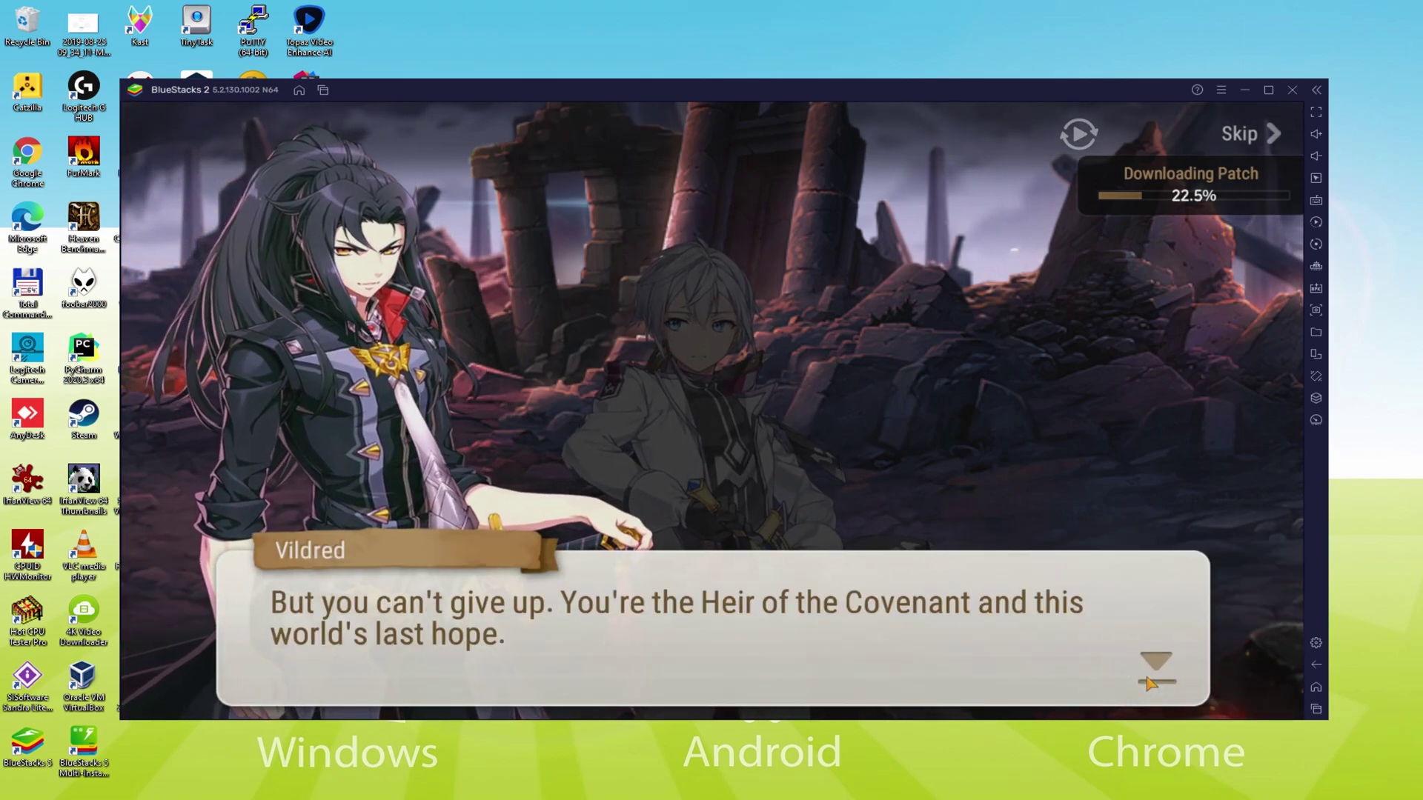
left_click(1151, 684)
left_click(1151, 684)
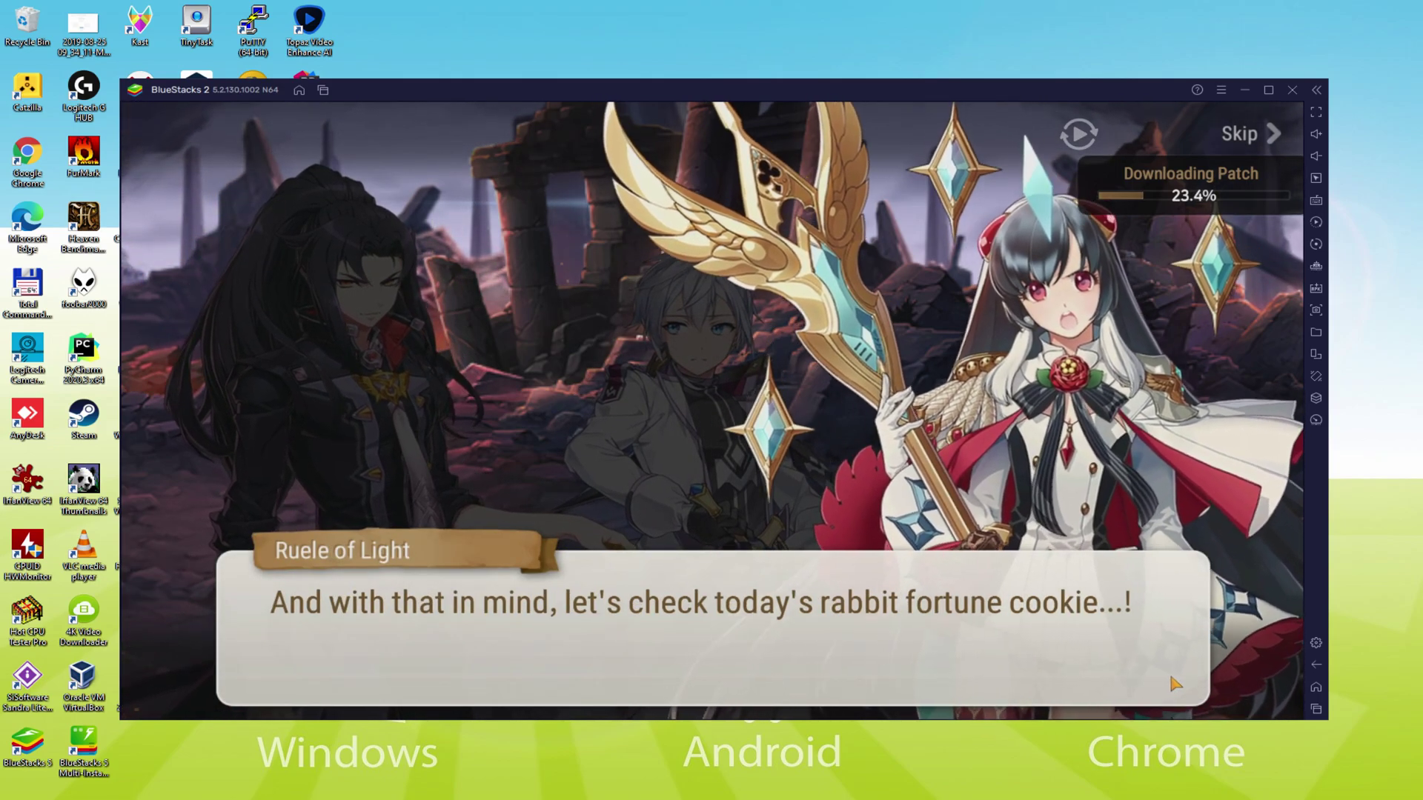
left_click(1176, 682)
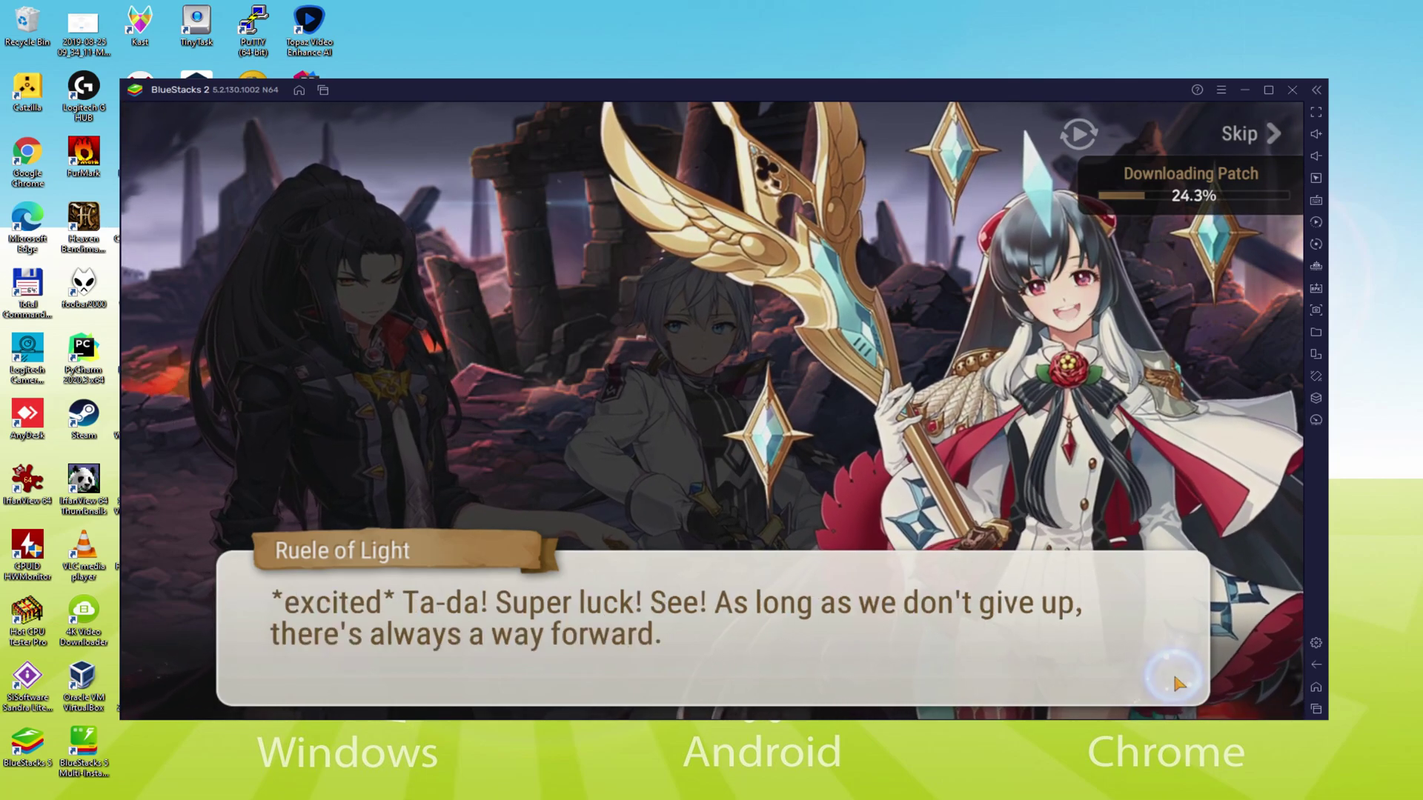
left_click(1177, 684)
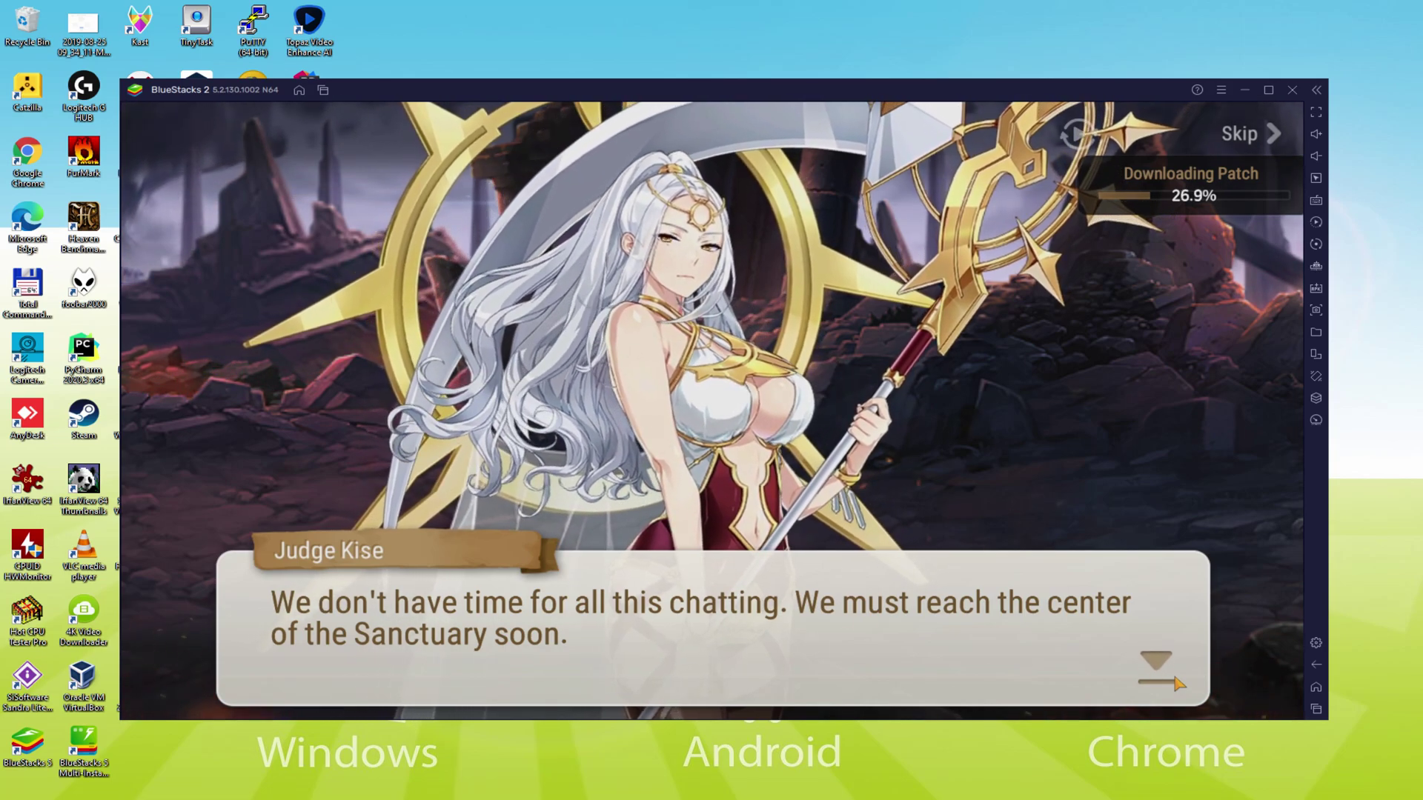
left_click(1178, 683)
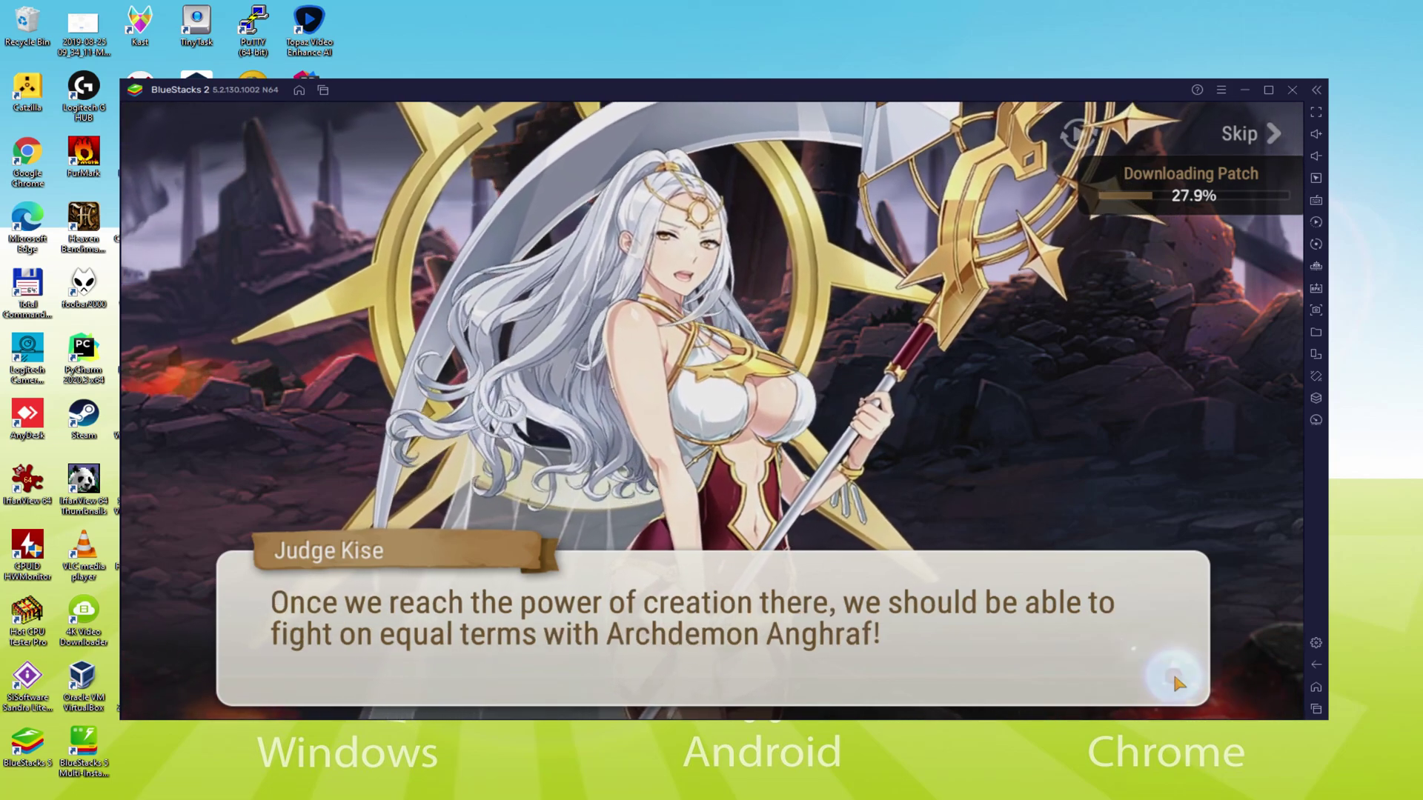
left_click(1179, 683)
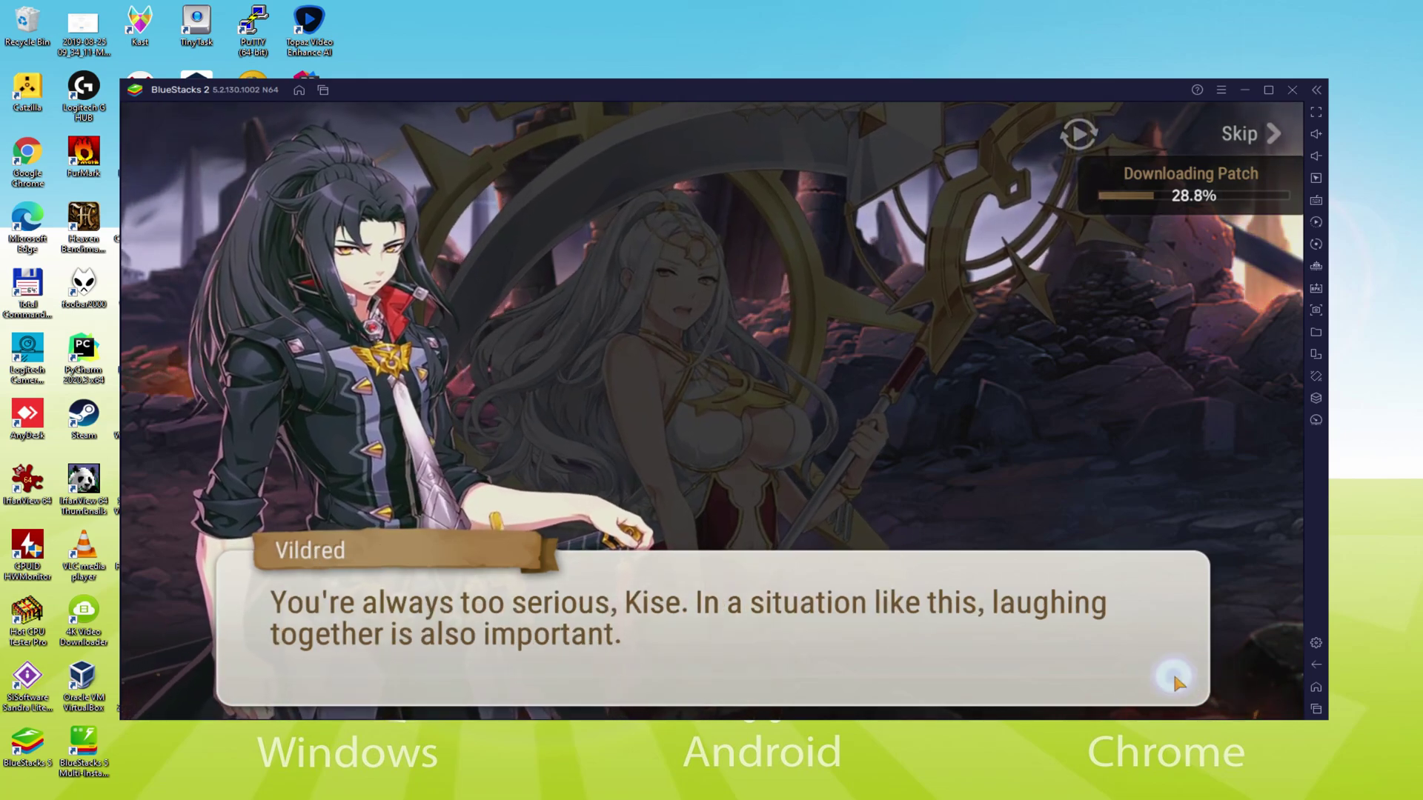
left_click(1179, 683)
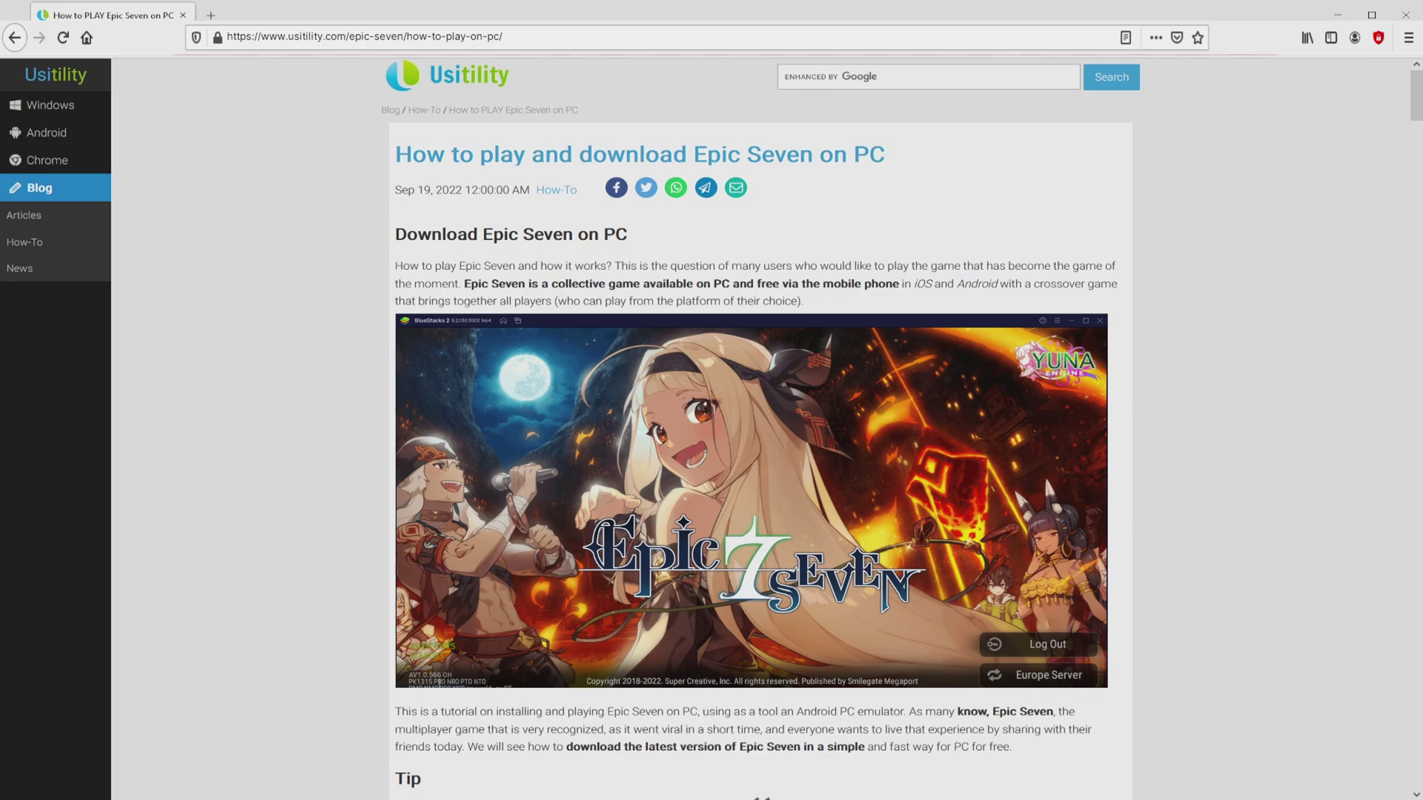
scroll(751, 445, "down", 5)
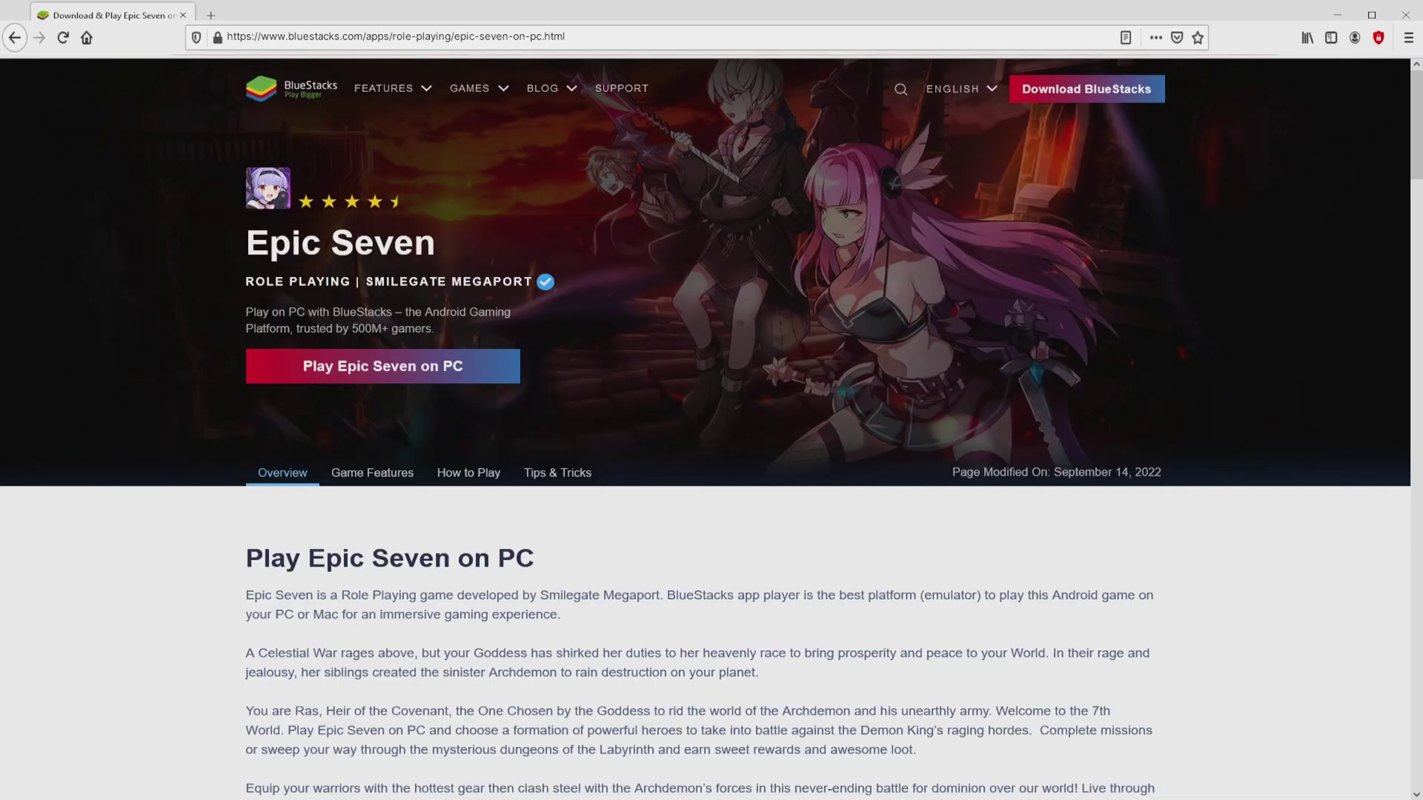
scroll(711, 445, "down", 5)
scroll(711, 445, "down", 5)
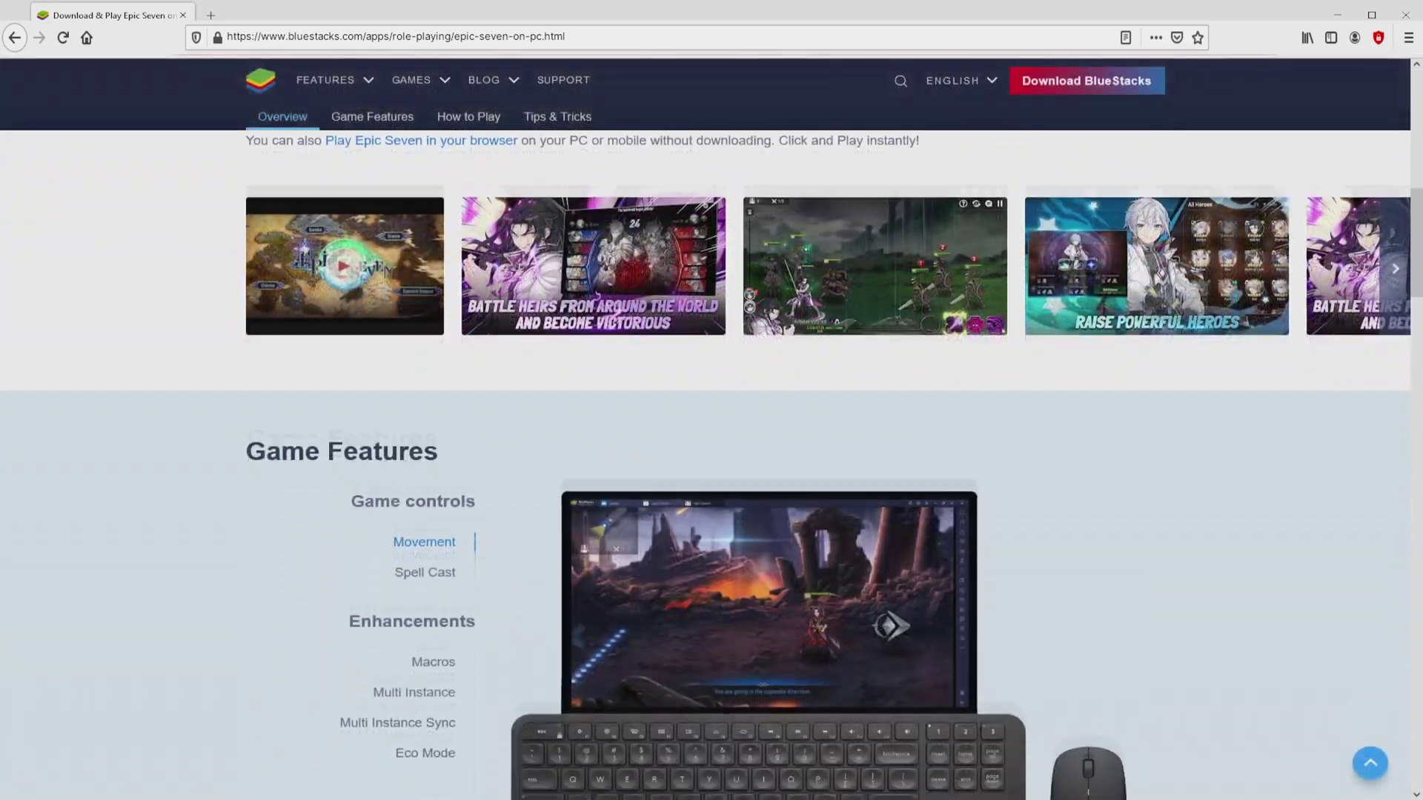
scroll(711, 444, "down", 5)
scroll(712, 445, "down", 5)
scroll(711, 445, "up", 5)
scroll(712, 444, "up", 4)
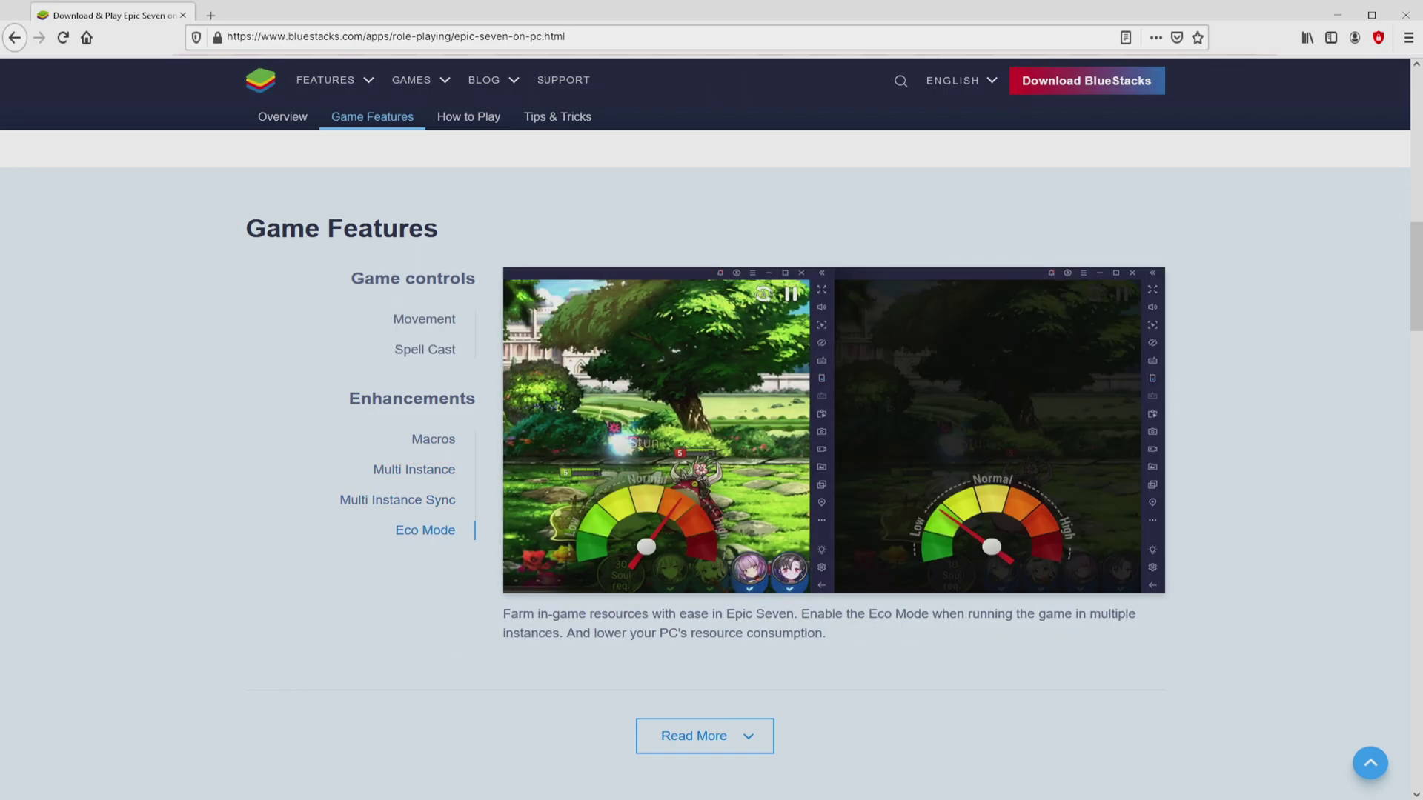
scroll(711, 445, "up", 10)
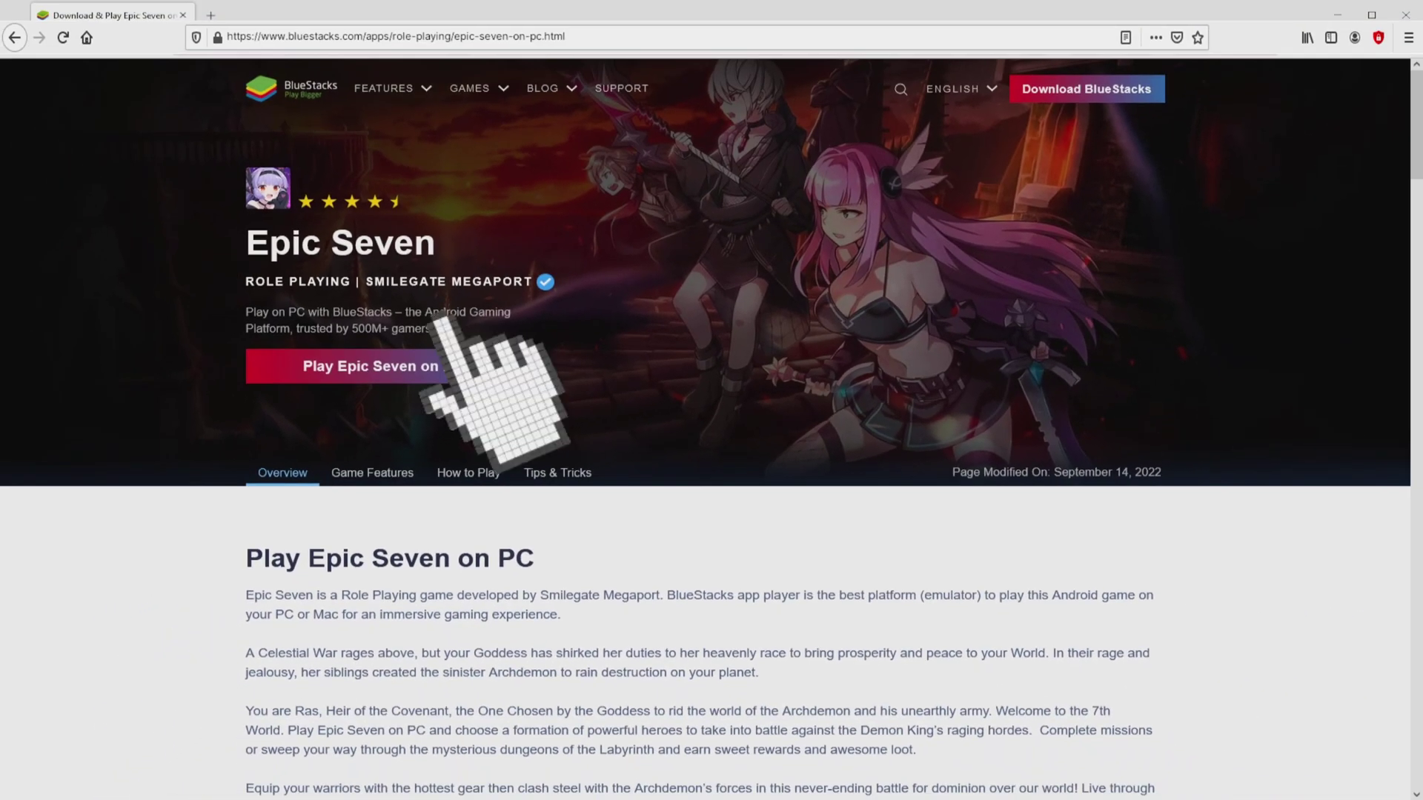
- Download the BlueStacks installer from the 'Play Epic Seven on PC' button
left_click(383, 366)
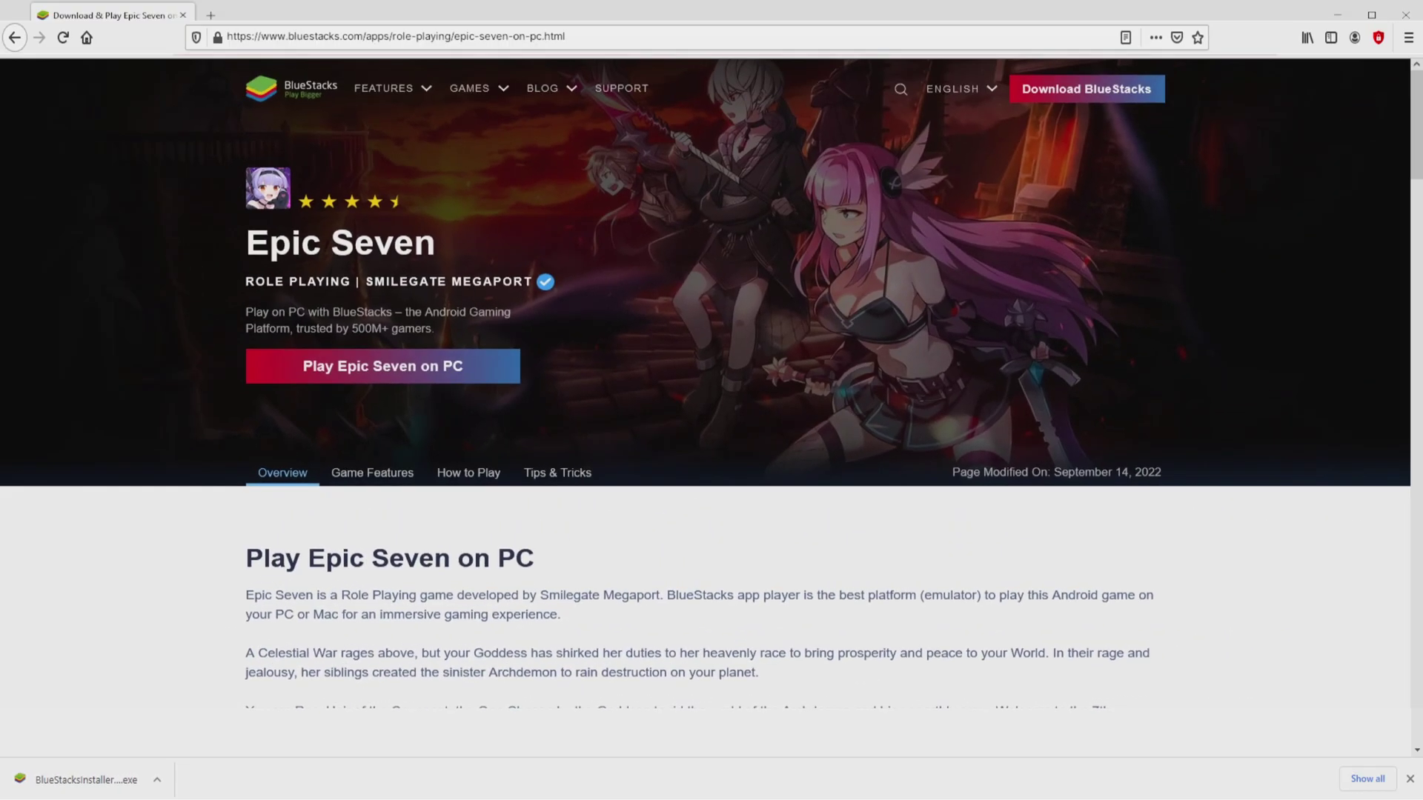
- Run the downloaded installer and review the install location and disk space under Customize installation
left_click(85, 780)
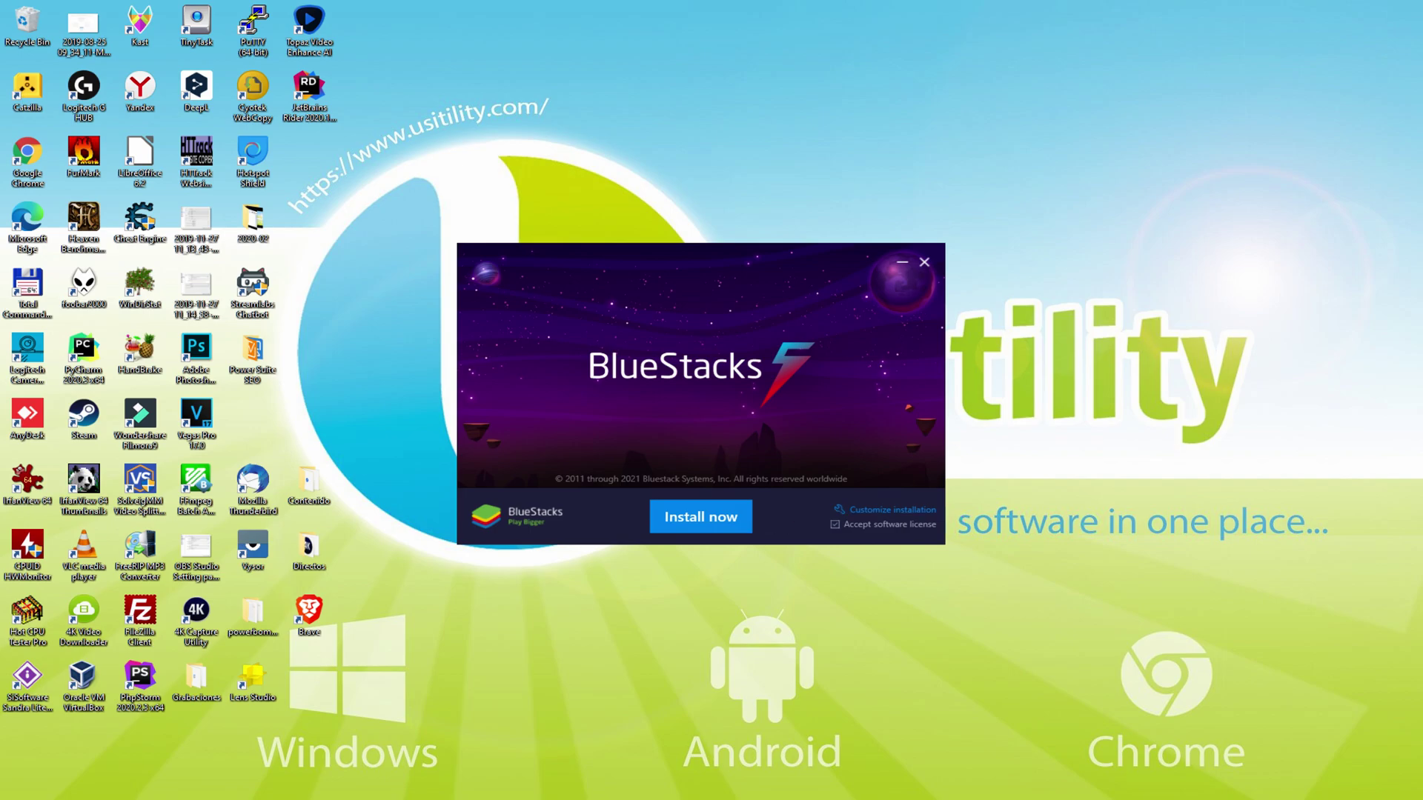
left_click(884, 509)
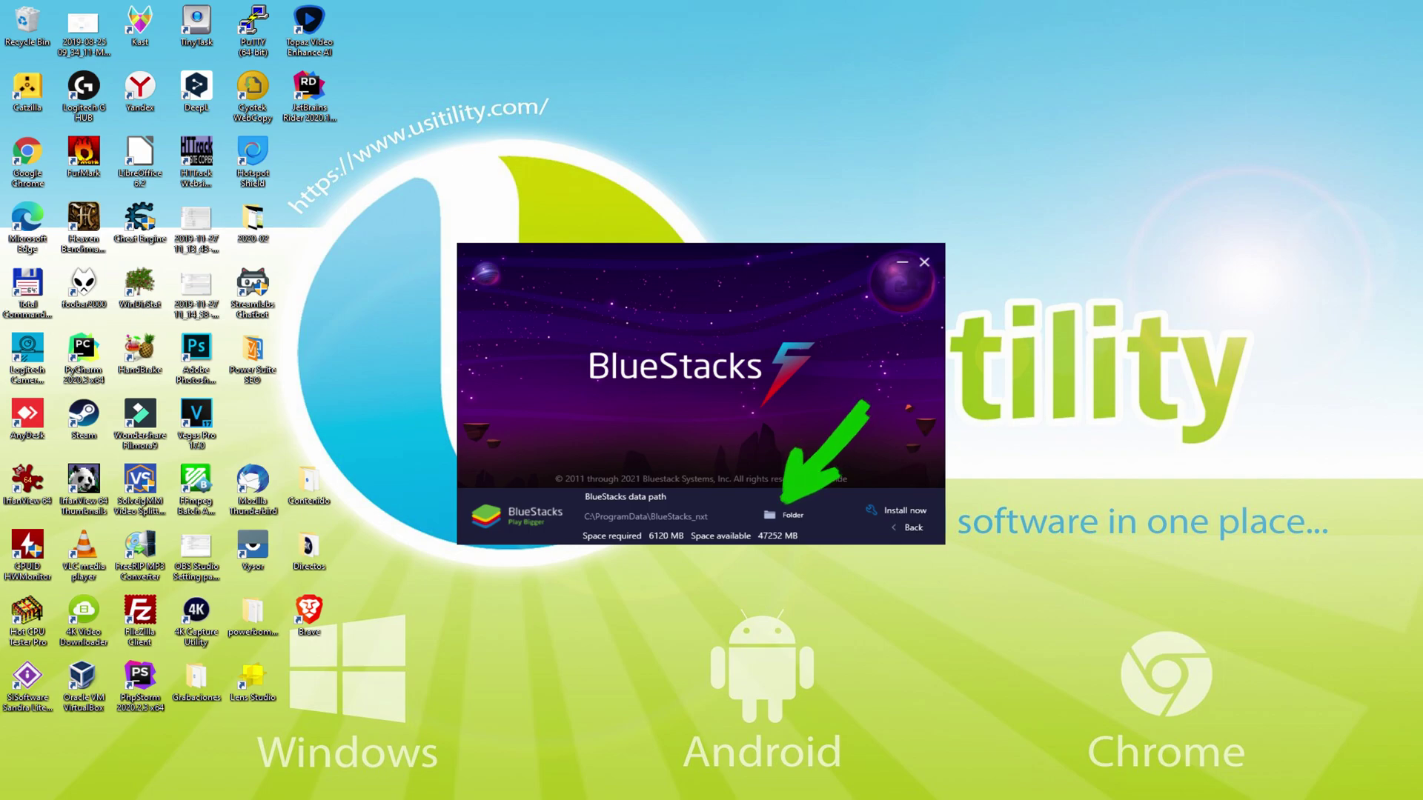
left_click(902, 512)
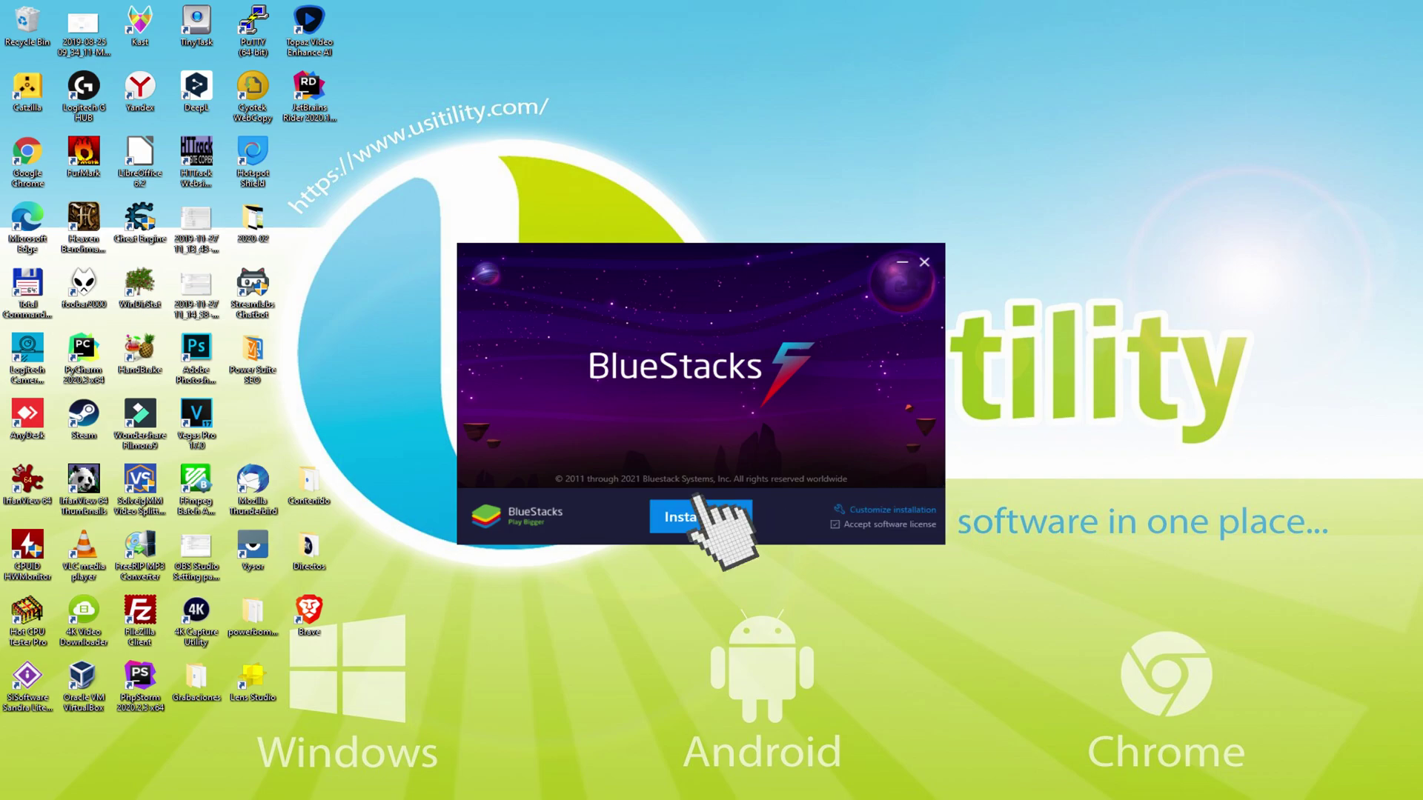
- Start the BlueStacks installation with Install now
left_click(699, 516)
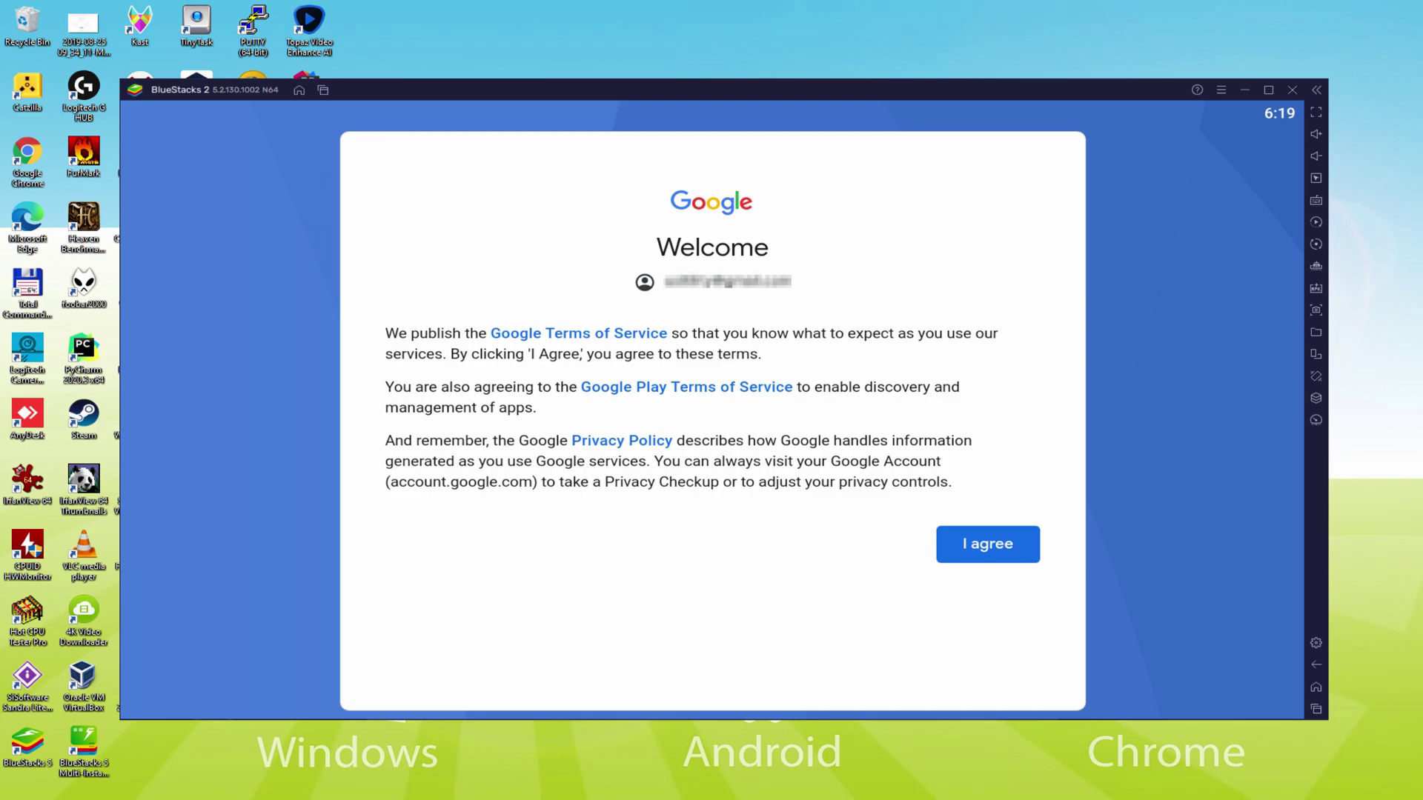
- Agree to Google's terms, switch off Google Drive backup, and accept the Google services
left_click(988, 544)
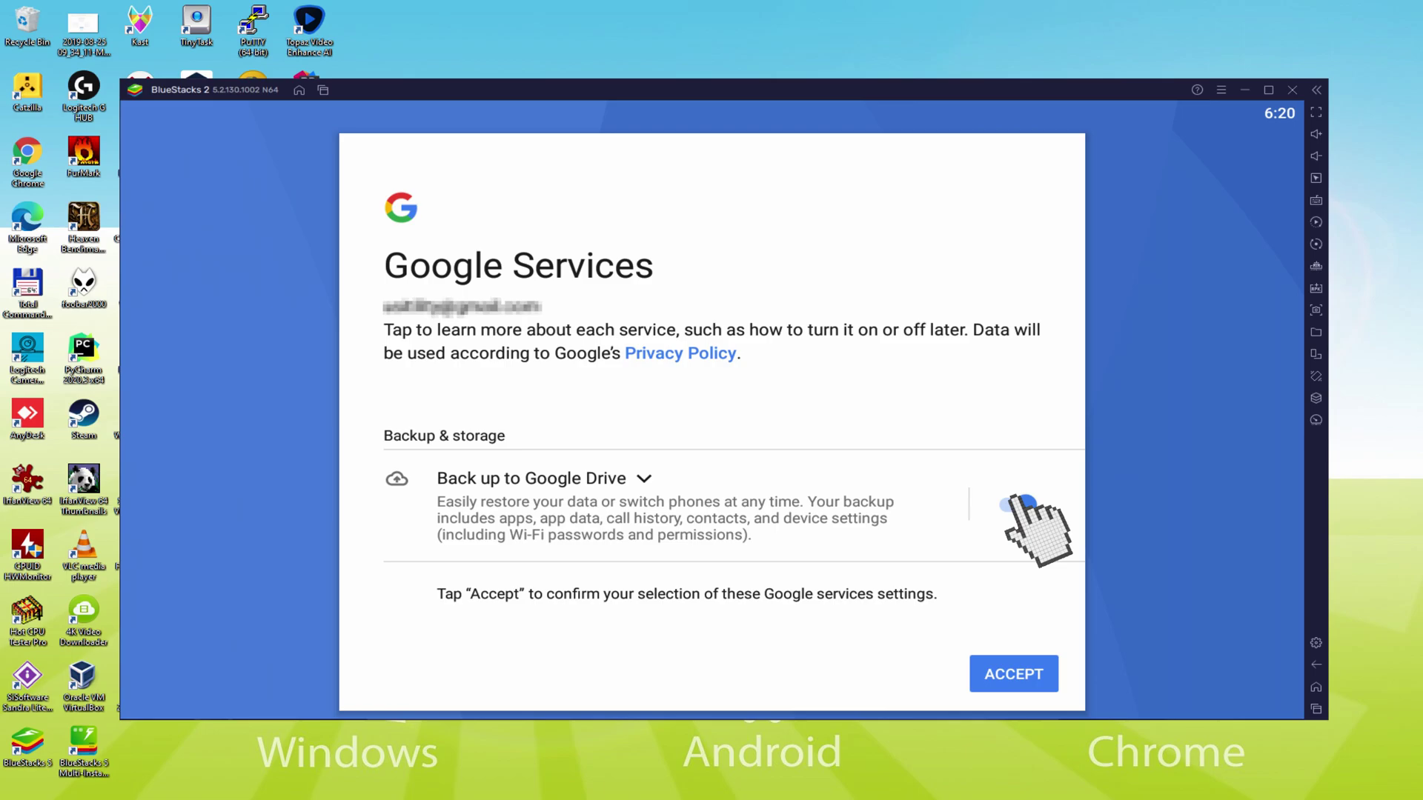
left_click(1014, 506)
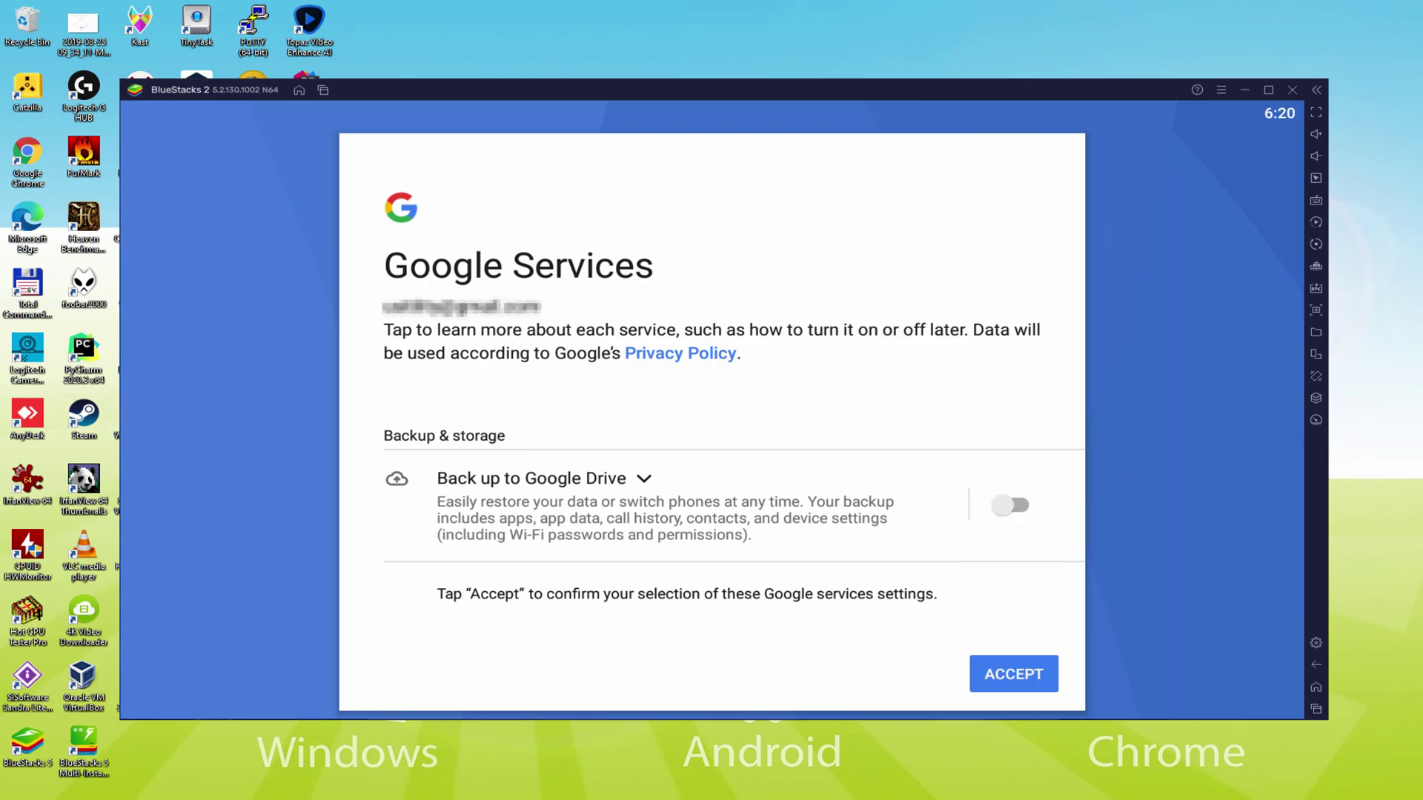
left_click(1006, 674)
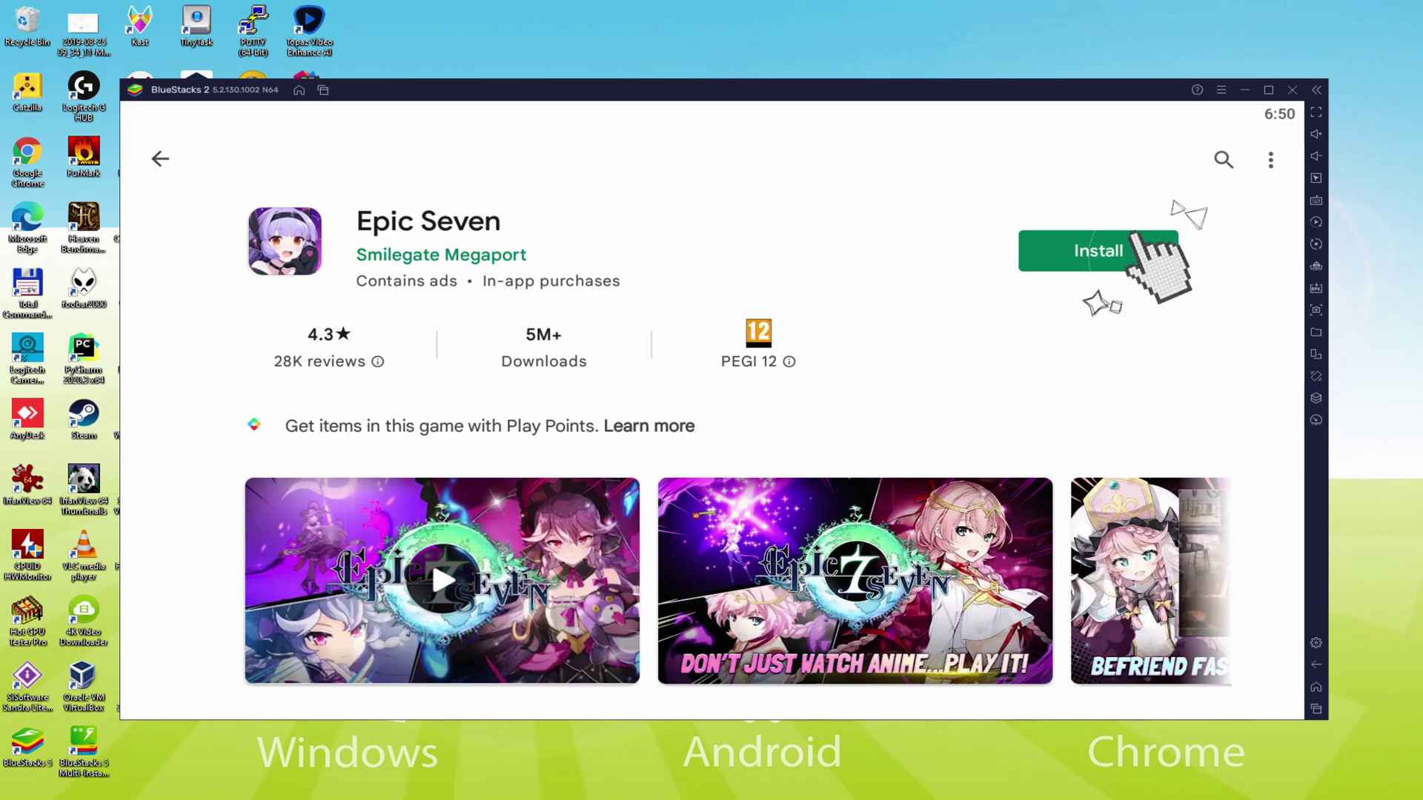
- Install Epic Seven from its Play Store page and go back to the BlueStacks home screen
left_click(1099, 249)
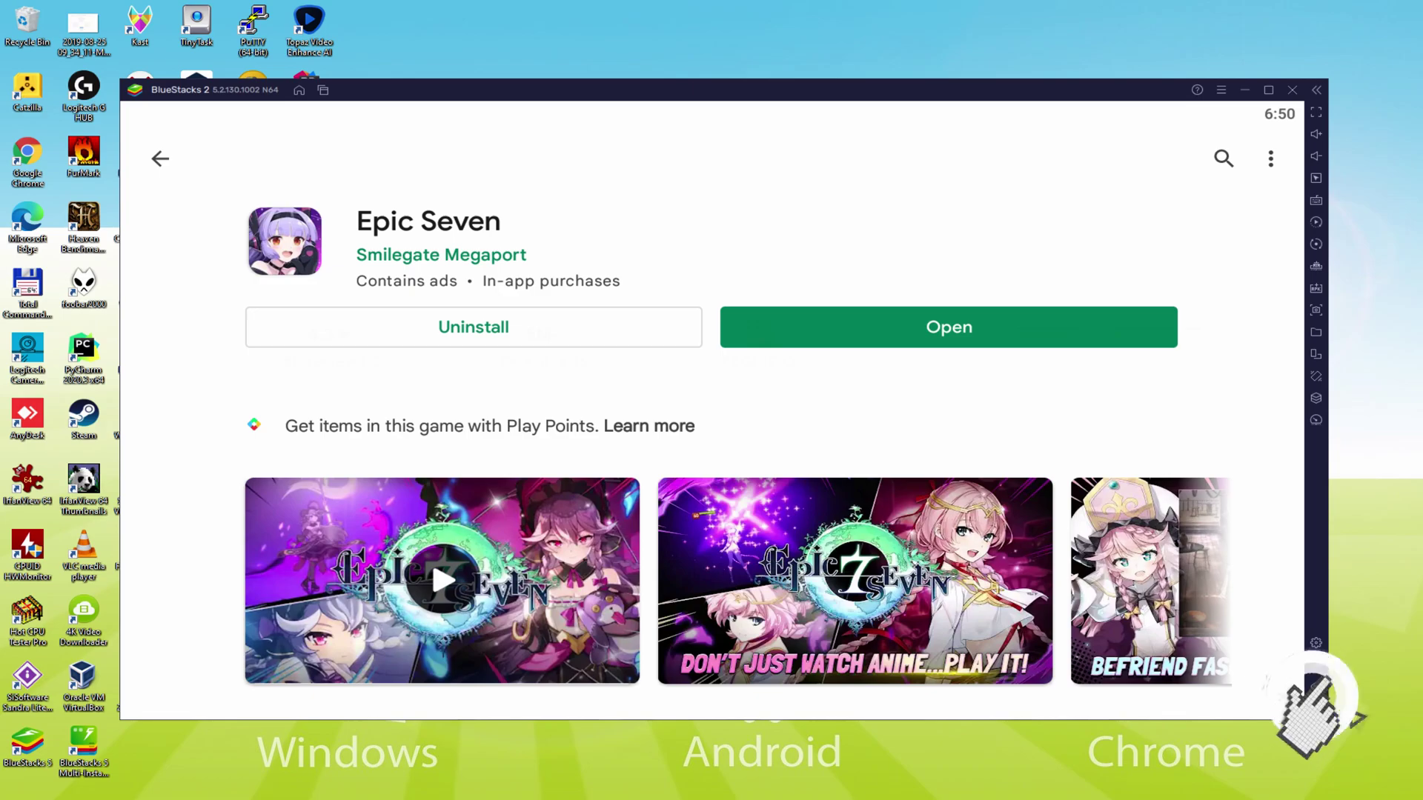
left_click(1316, 665)
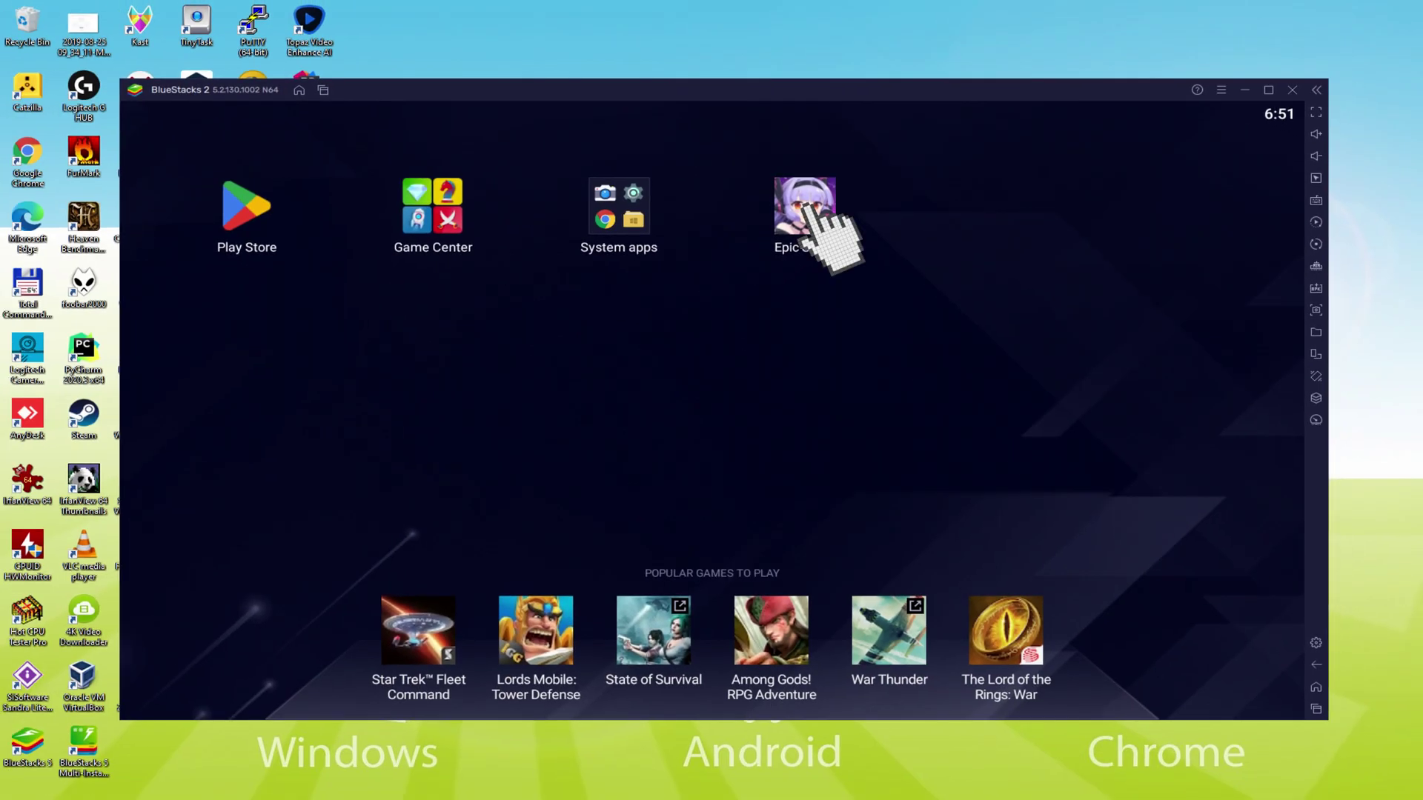
- Advance the story dialogue past Ras Elclare's line onto the map
left_click(806, 211)
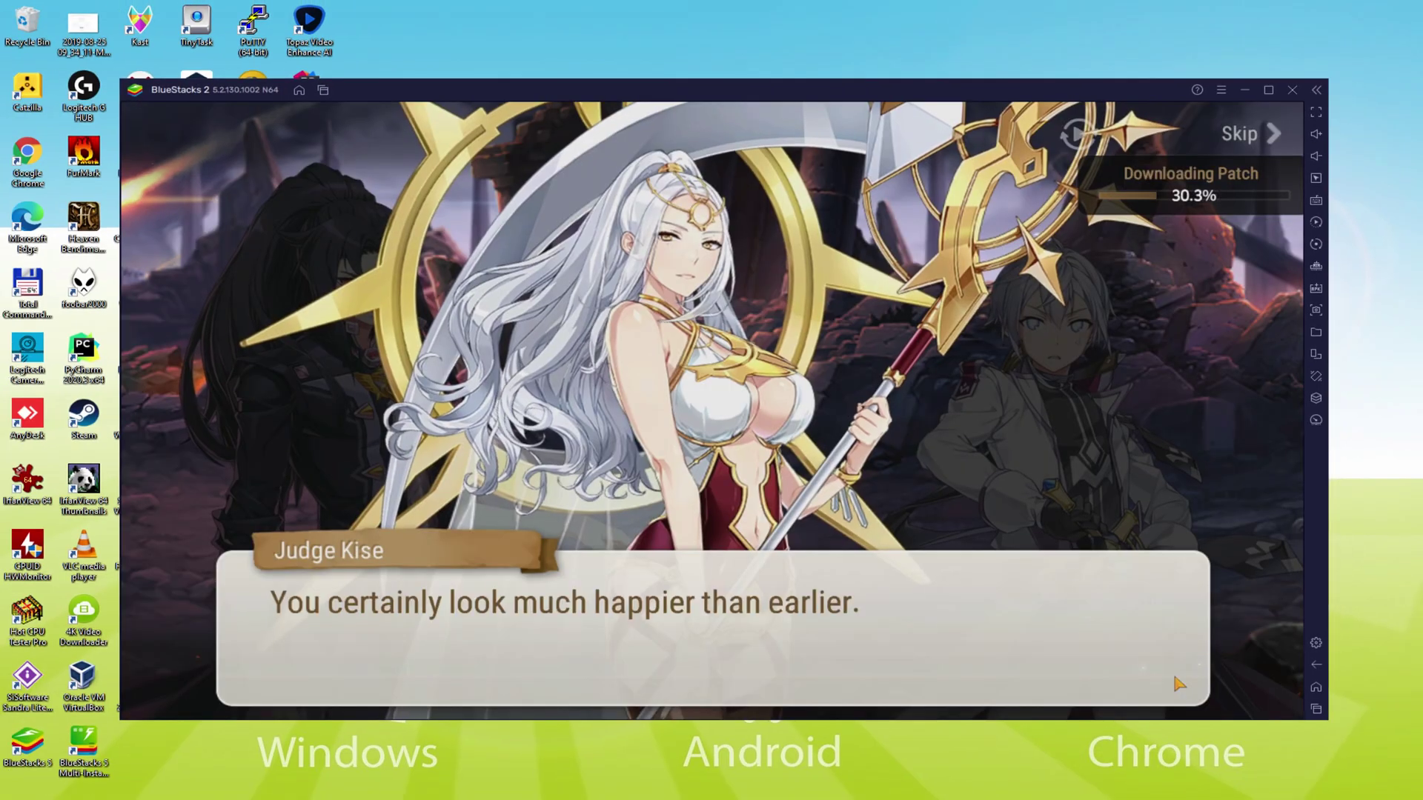
left_click(1178, 684)
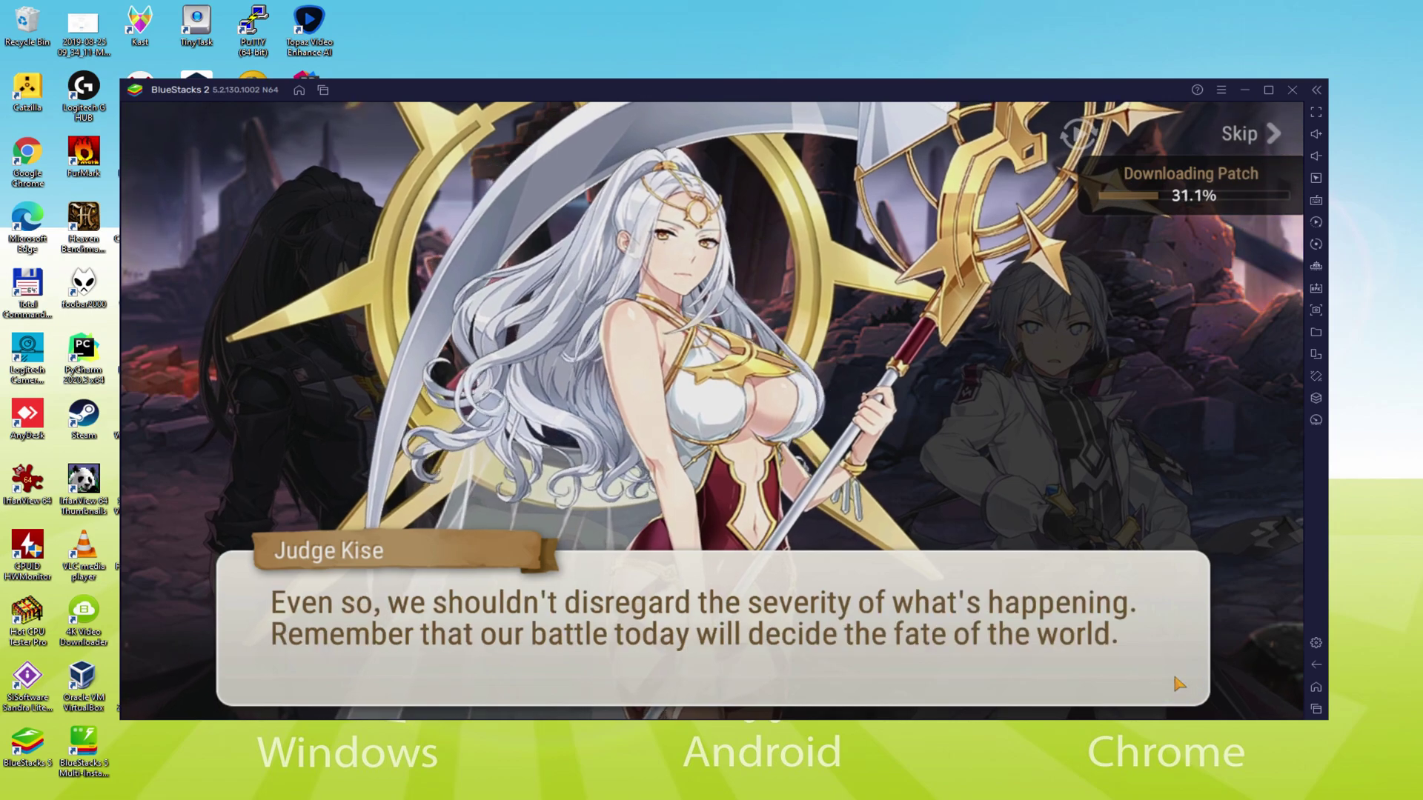
left_click(1179, 684)
left_click(1178, 683)
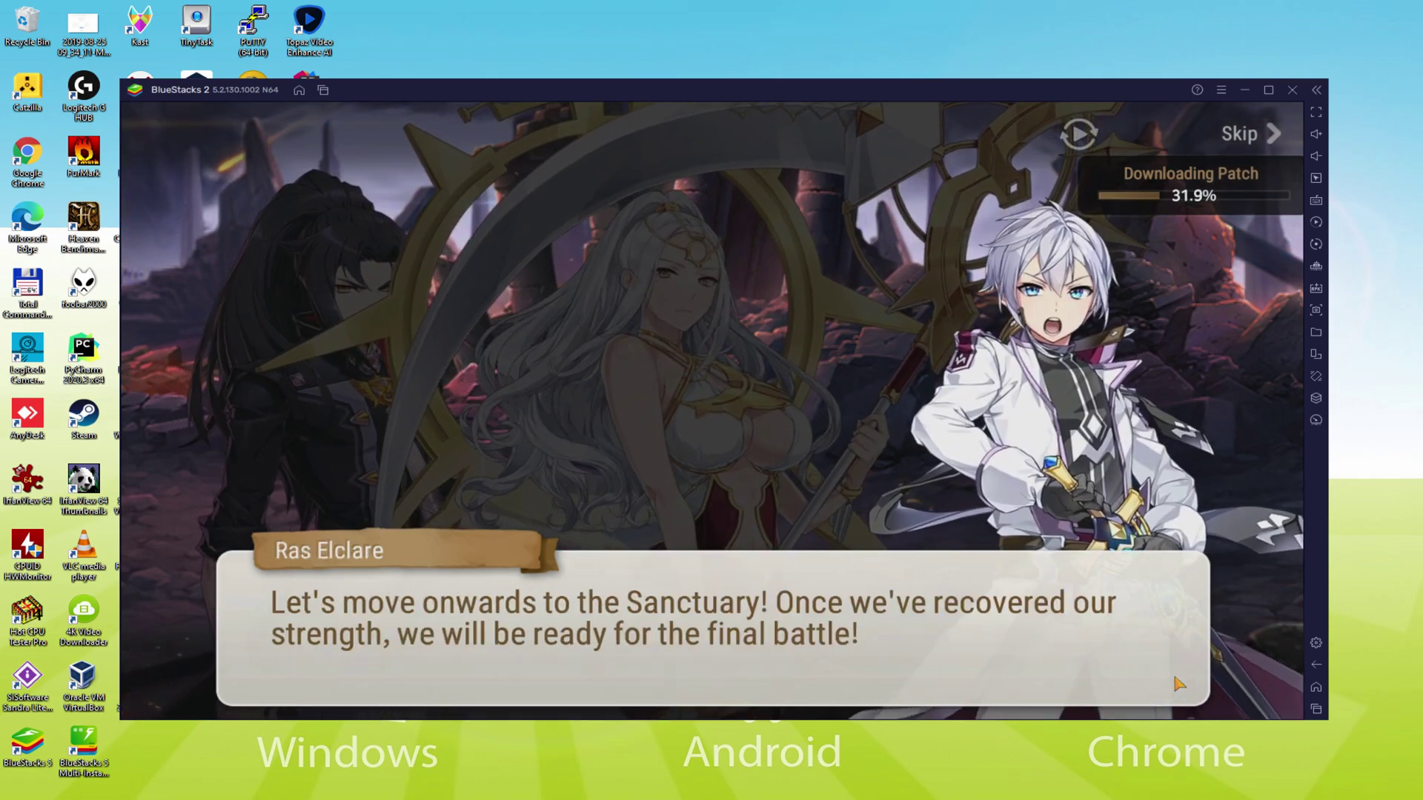
left_click(1178, 684)
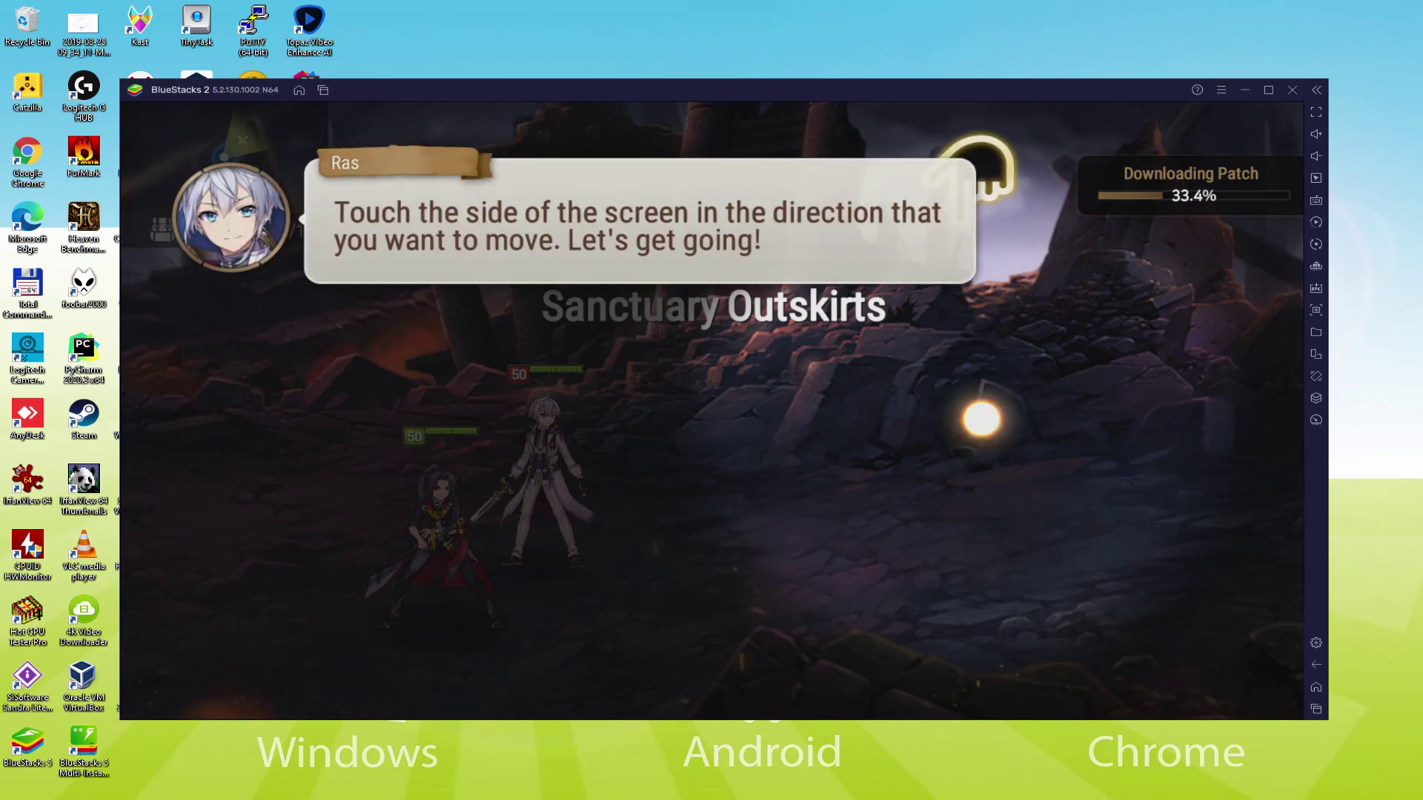
- Run the party toward the marker, skip the movement tutorial, and attack with a skill
left_click_drag(981, 419, 1076, 443)
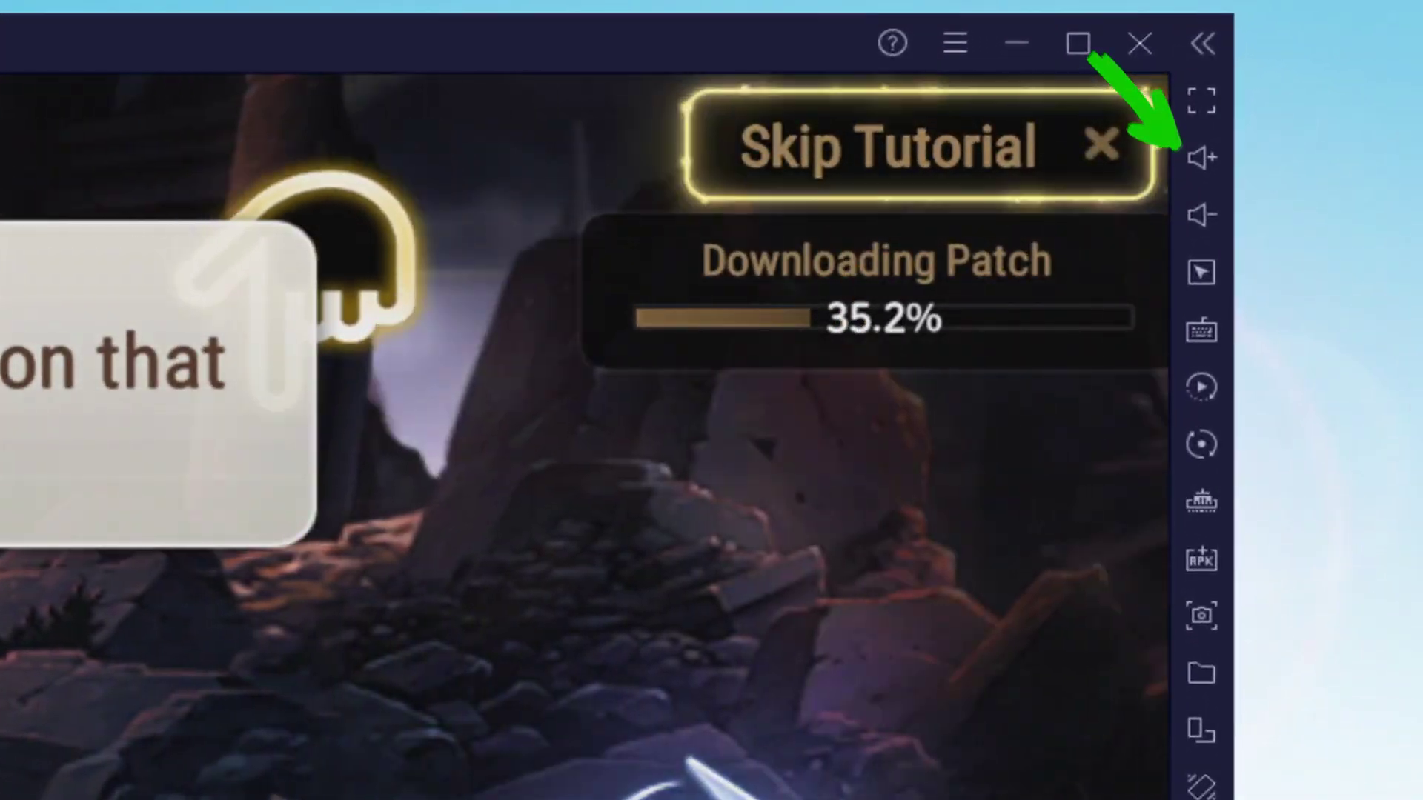
left_click(878, 150)
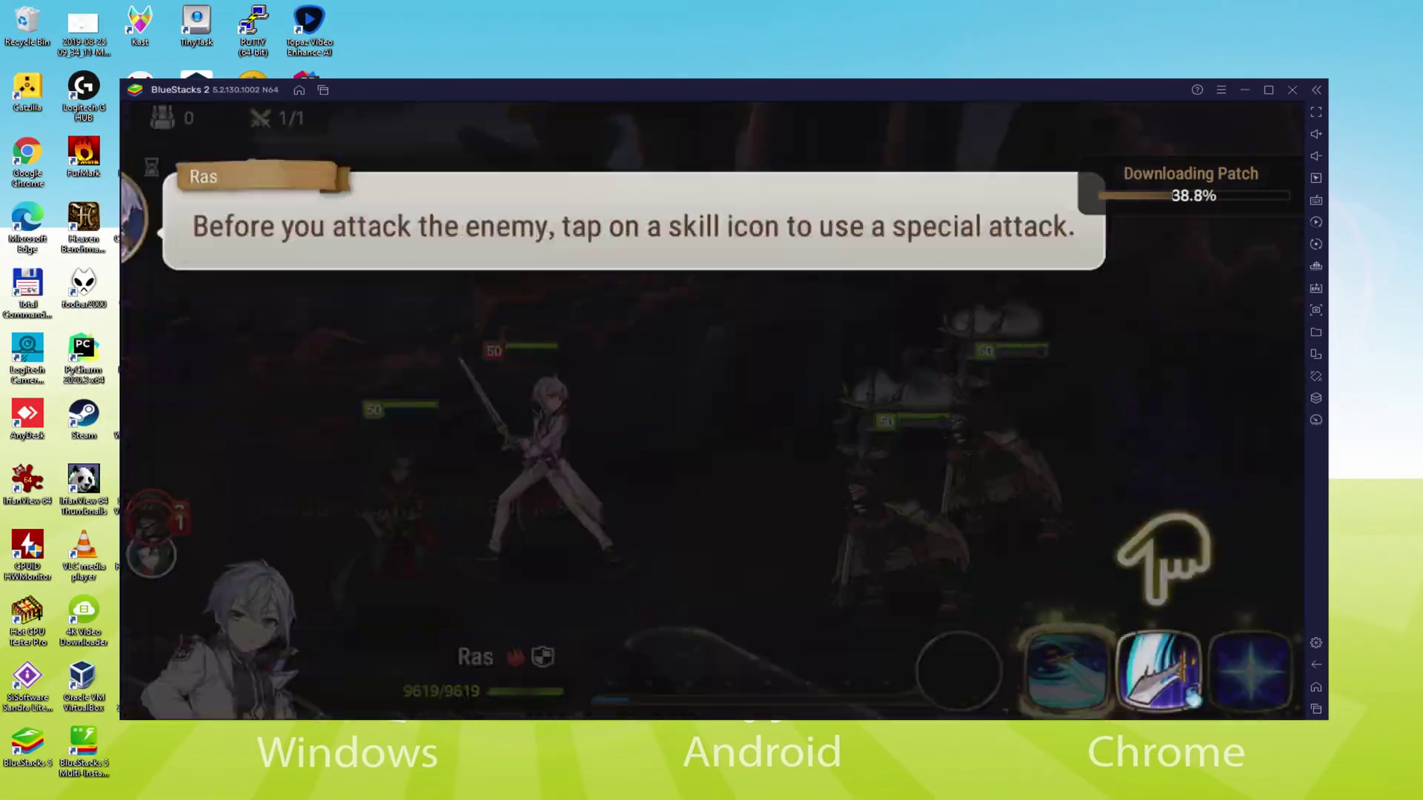
left_click(1191, 696)
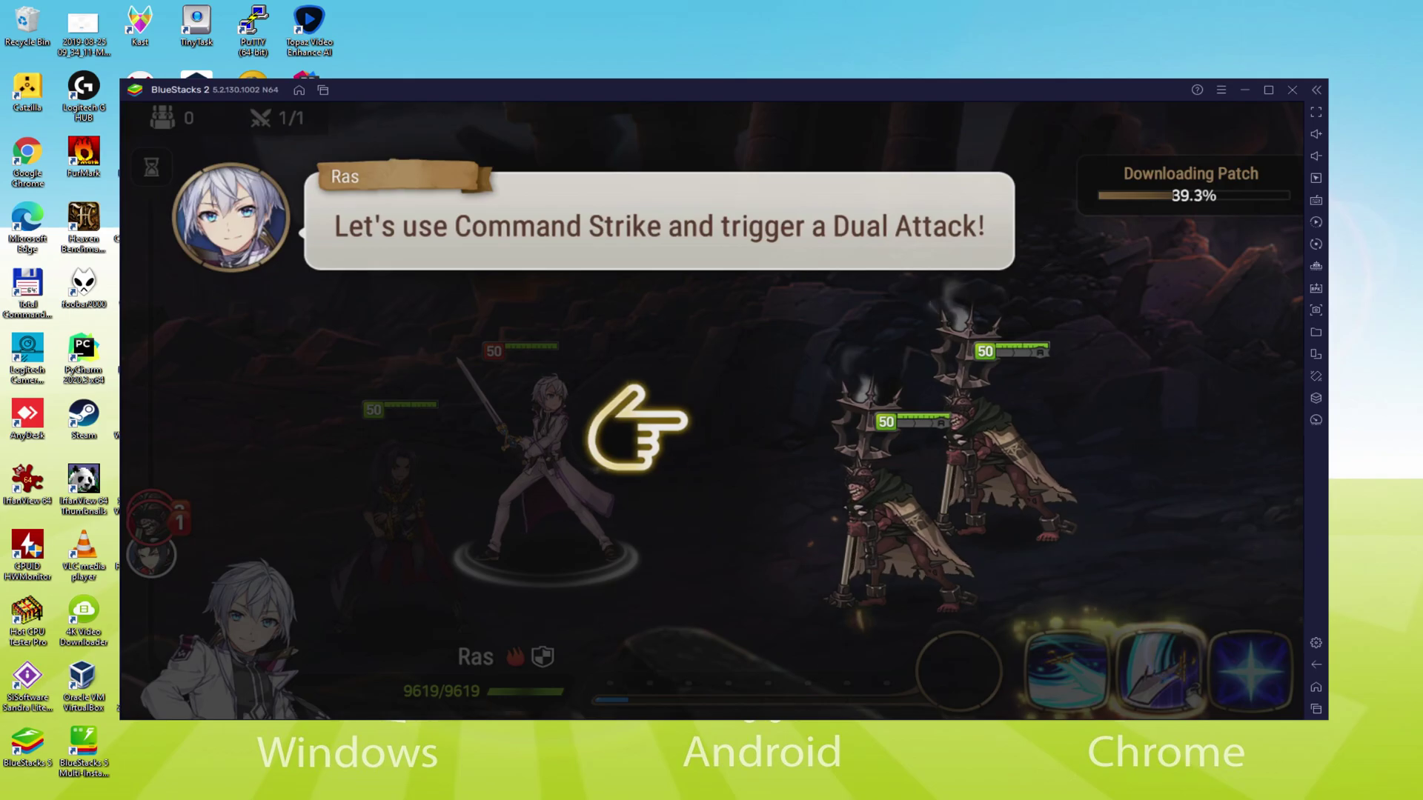
left_click(970, 497)
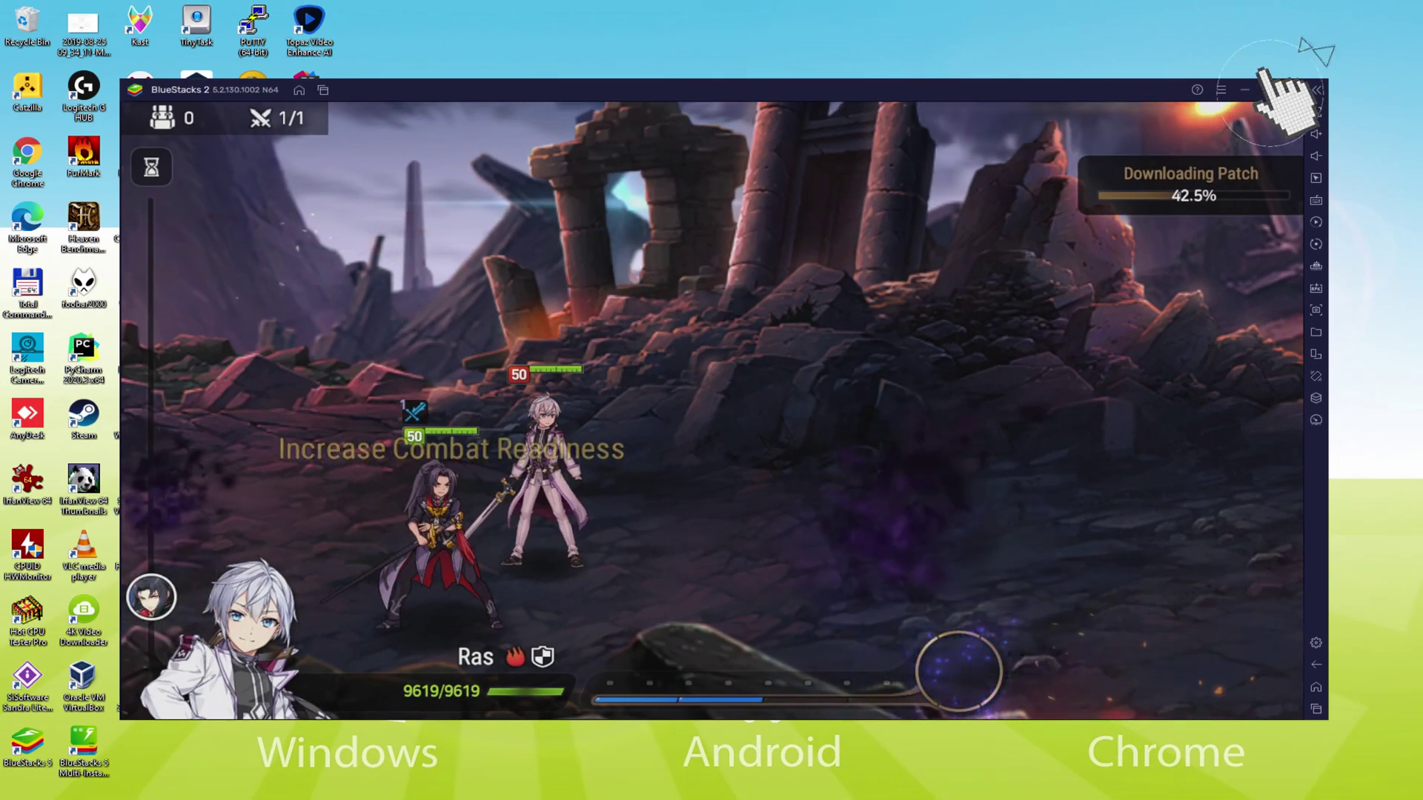
- Maximize the emulator window and advance the dialogue to Ras Elclare's line
left_click(1247, 89)
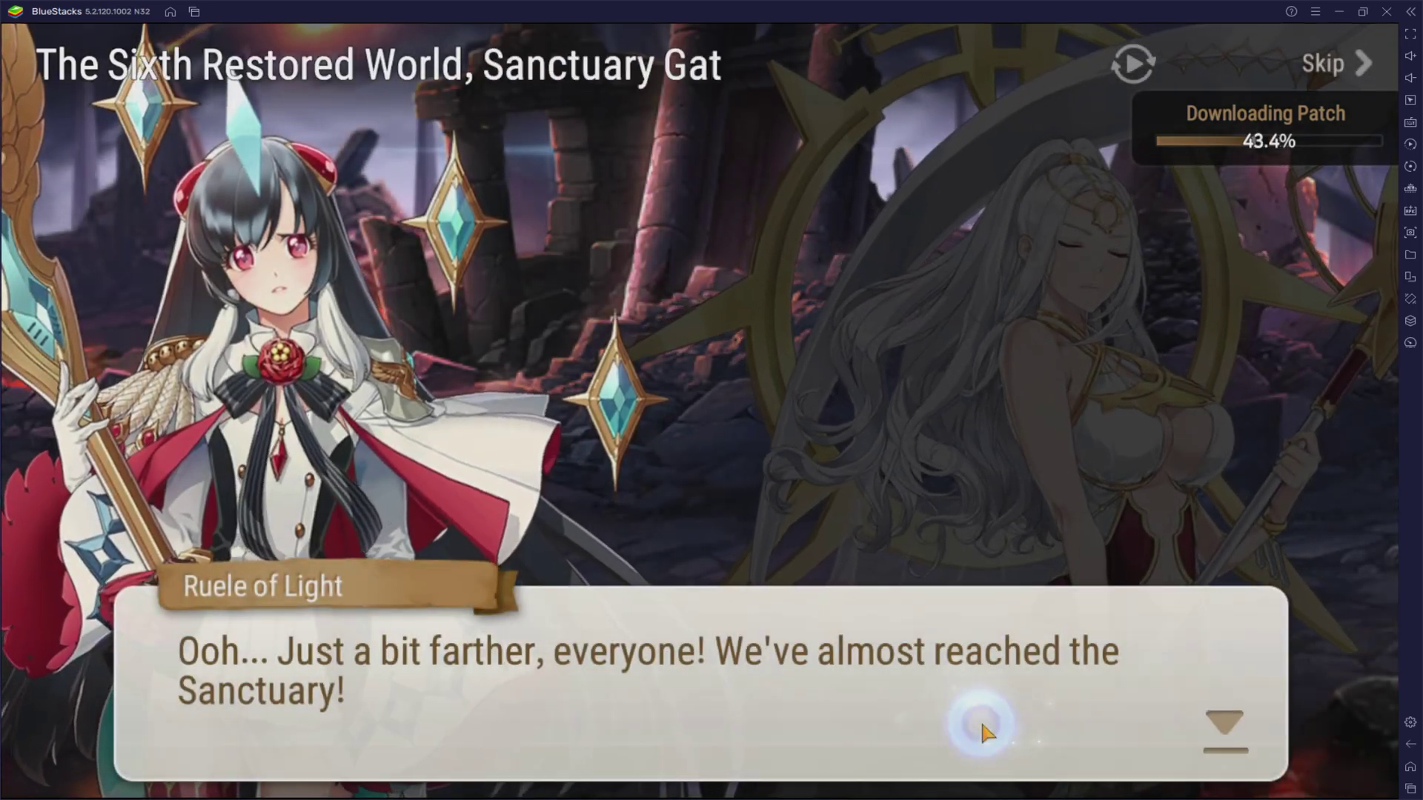
left_click(986, 733)
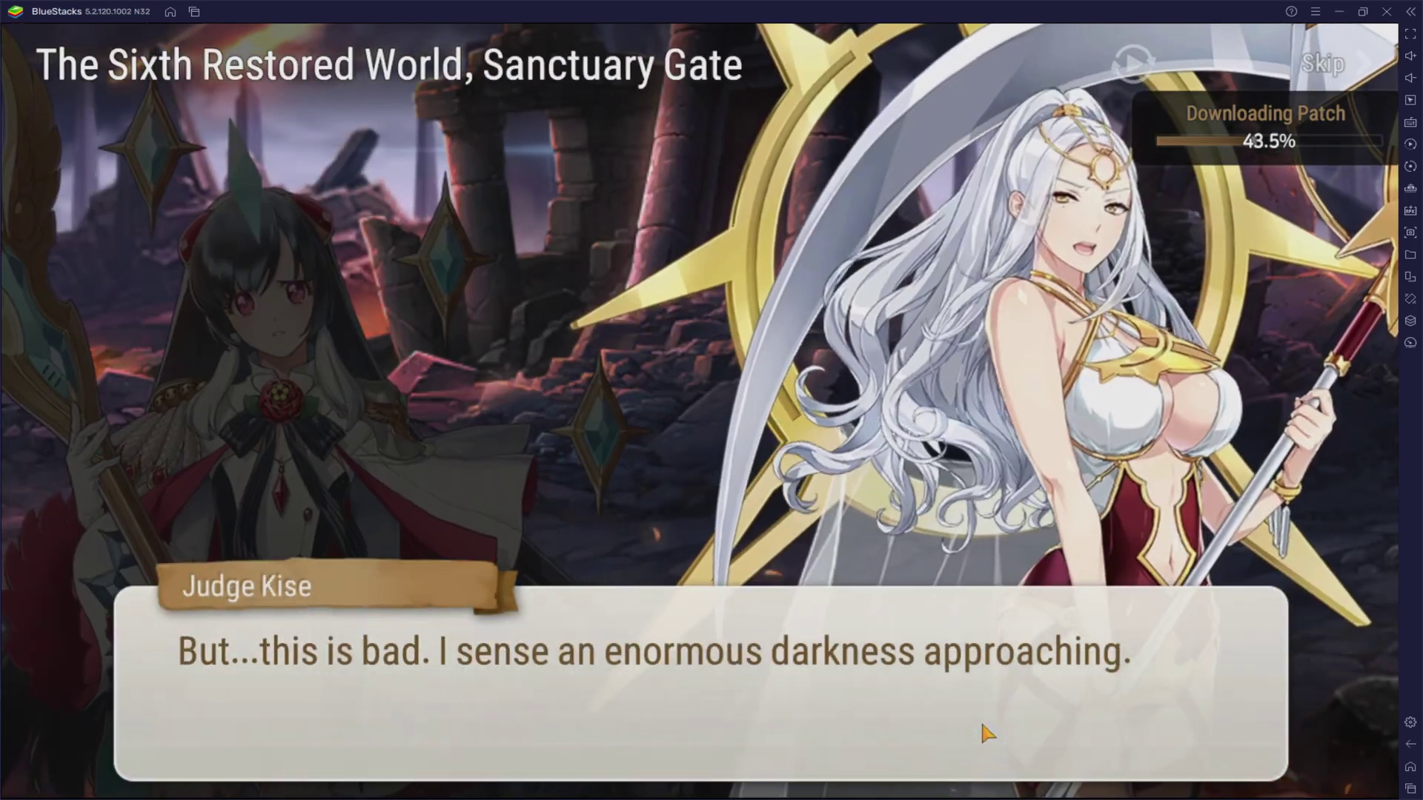
left_click(985, 733)
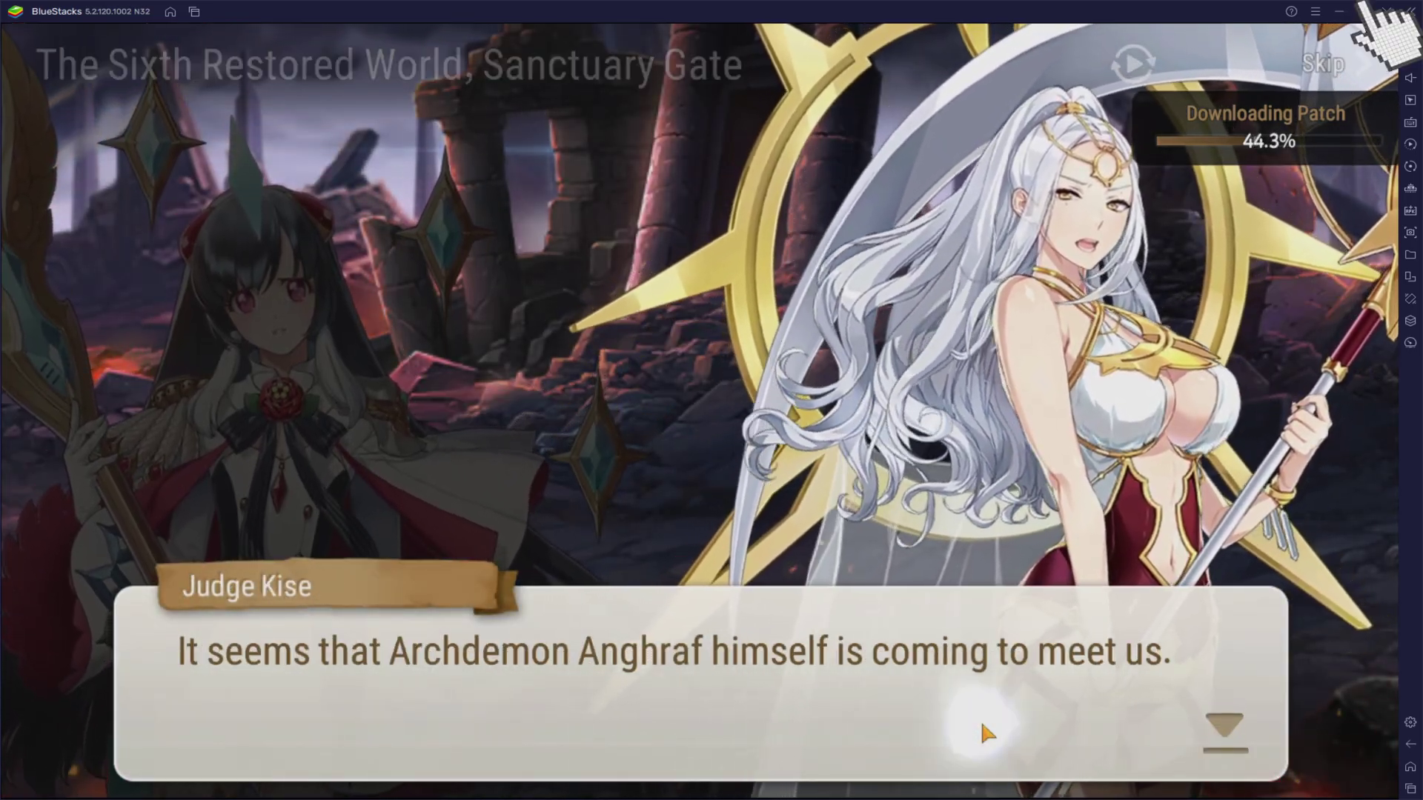
left_click(986, 732)
left_click(953, 668)
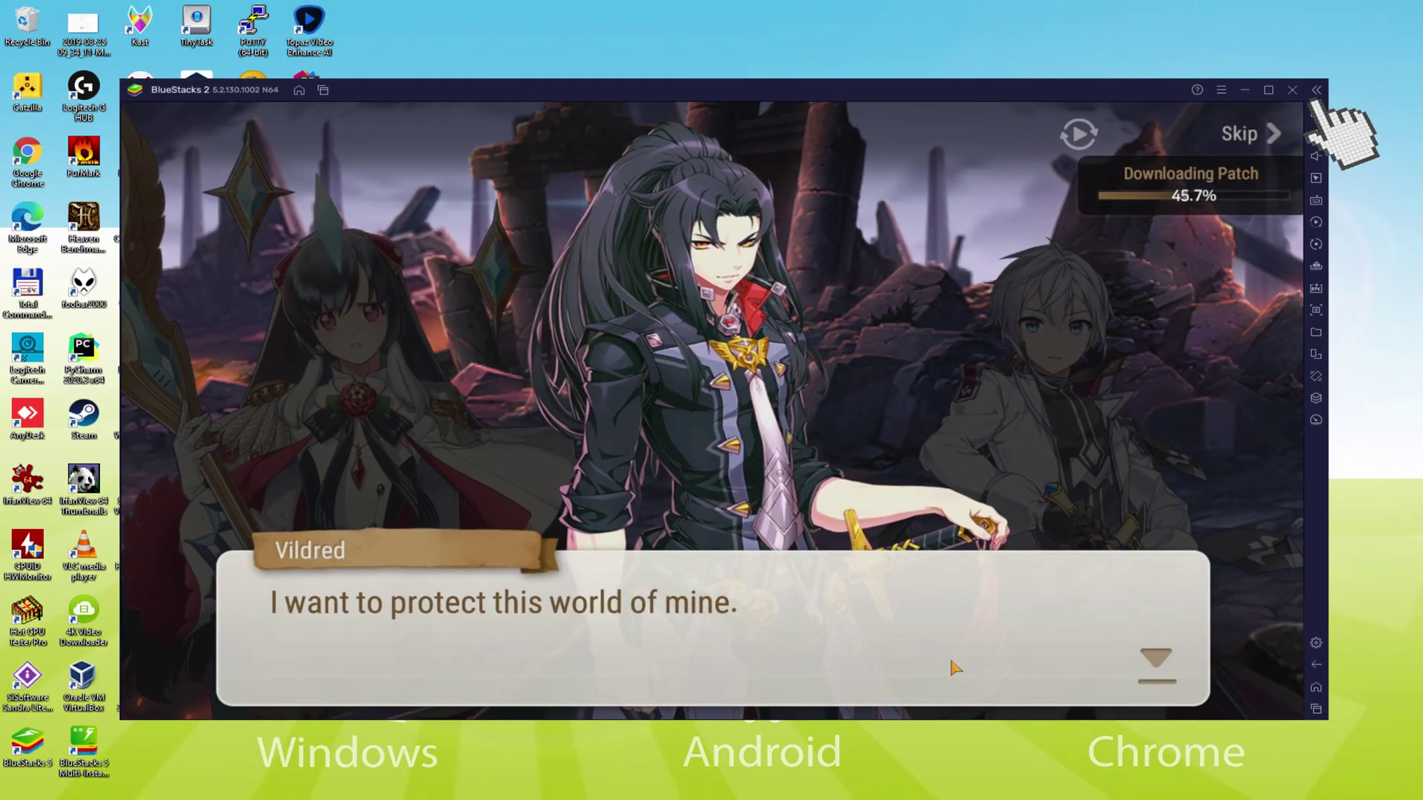
left_click(953, 668)
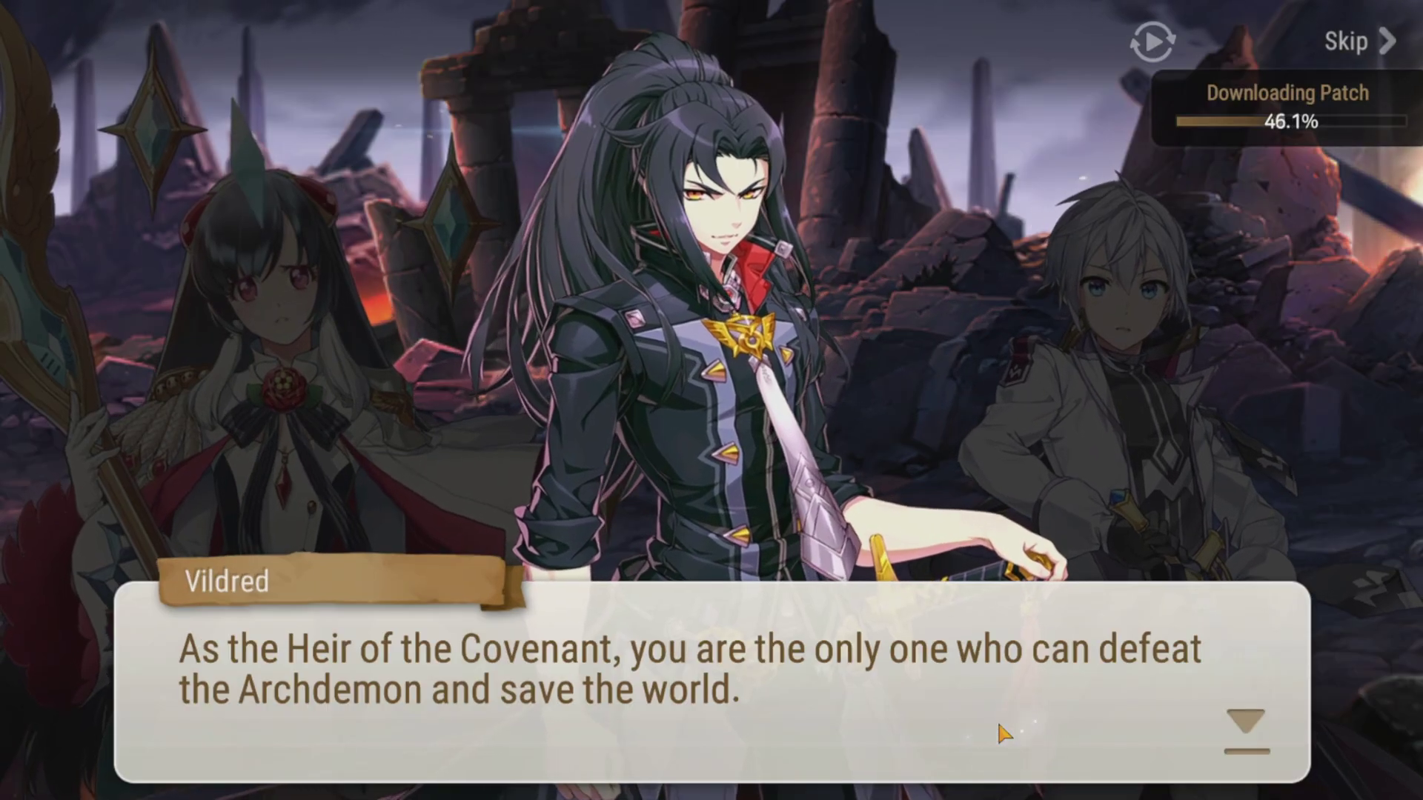
left_click(953, 667)
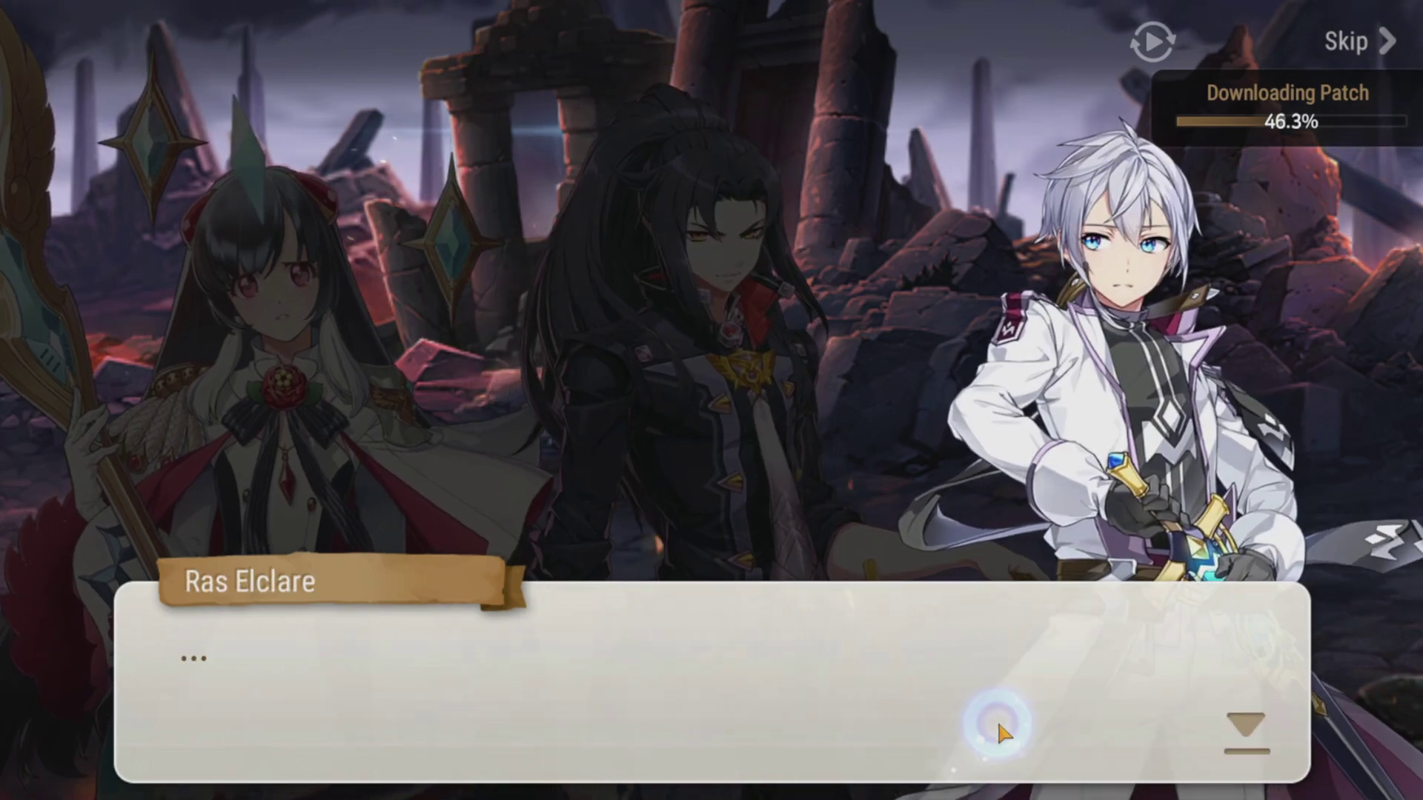
- Continue the dialogue past Vildred's 'Trust me' line into the cutscene
left_click(994, 716)
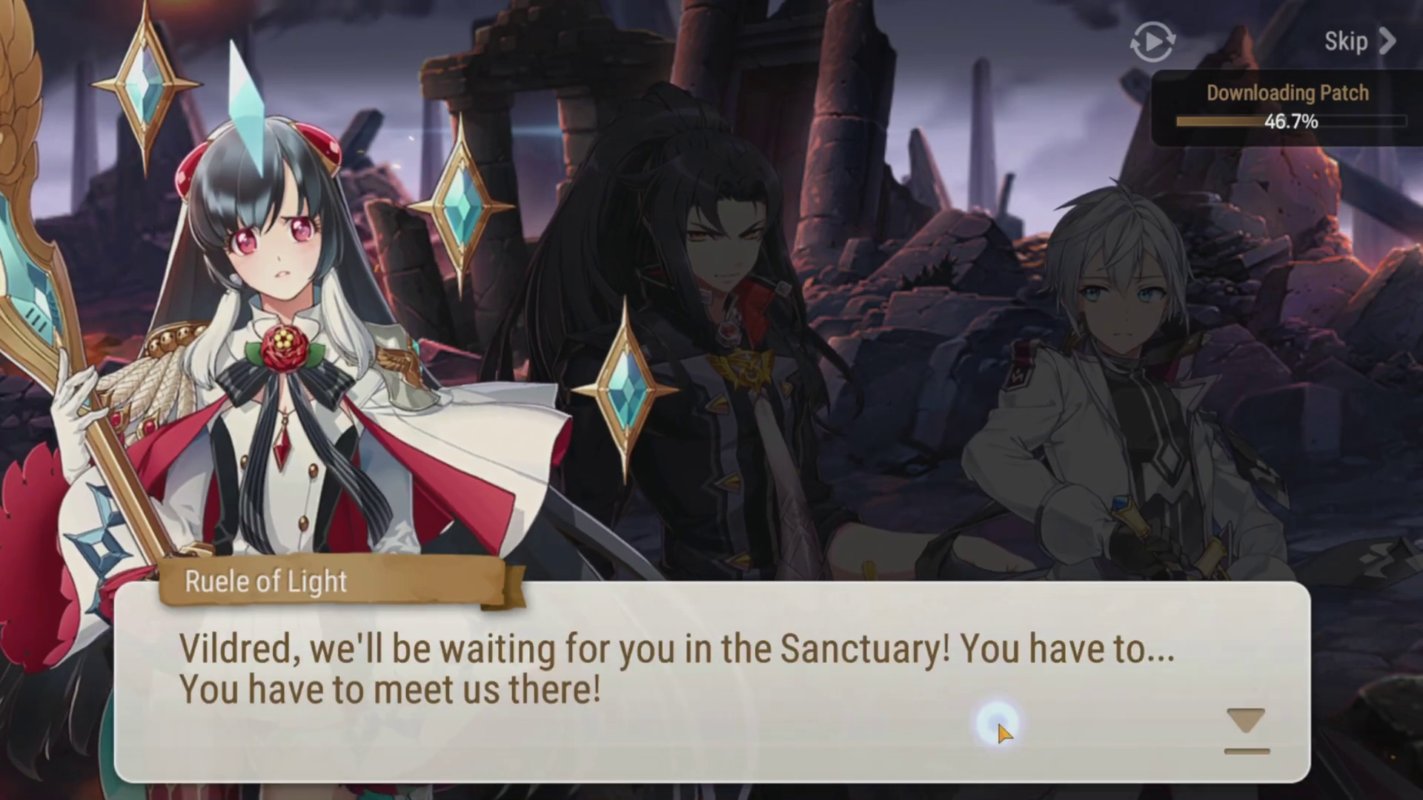
left_click(997, 719)
left_click(1002, 734)
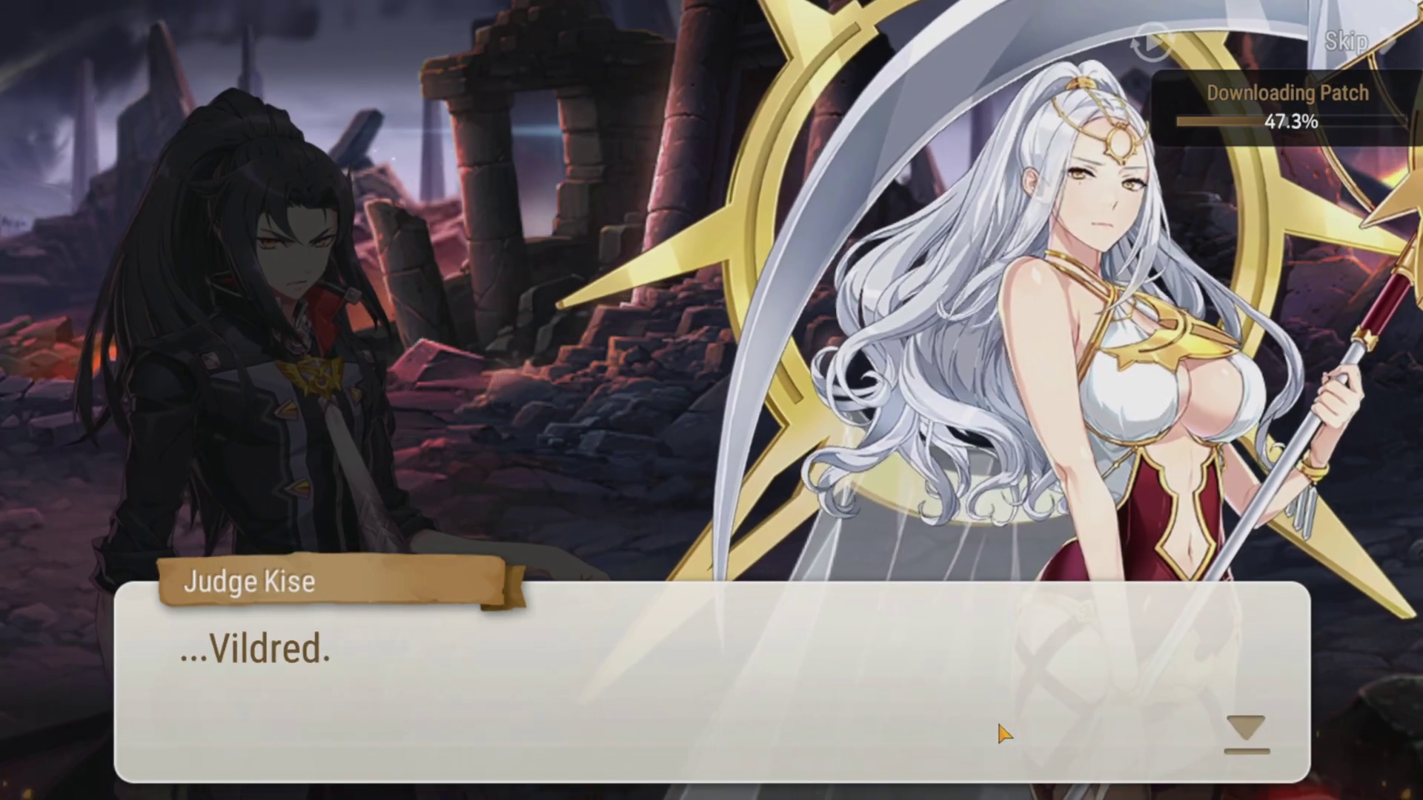
left_click(1003, 733)
left_click(997, 719)
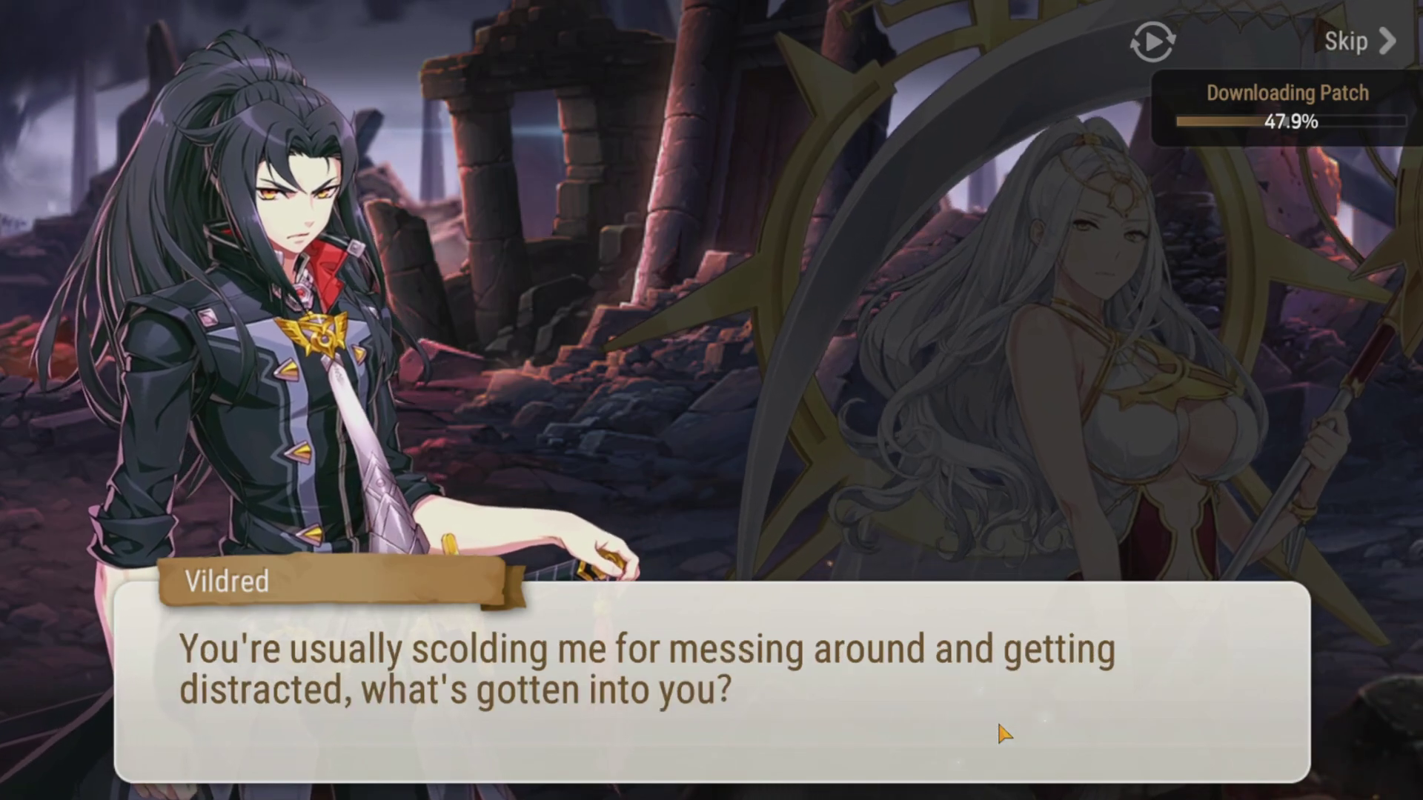
left_click(997, 719)
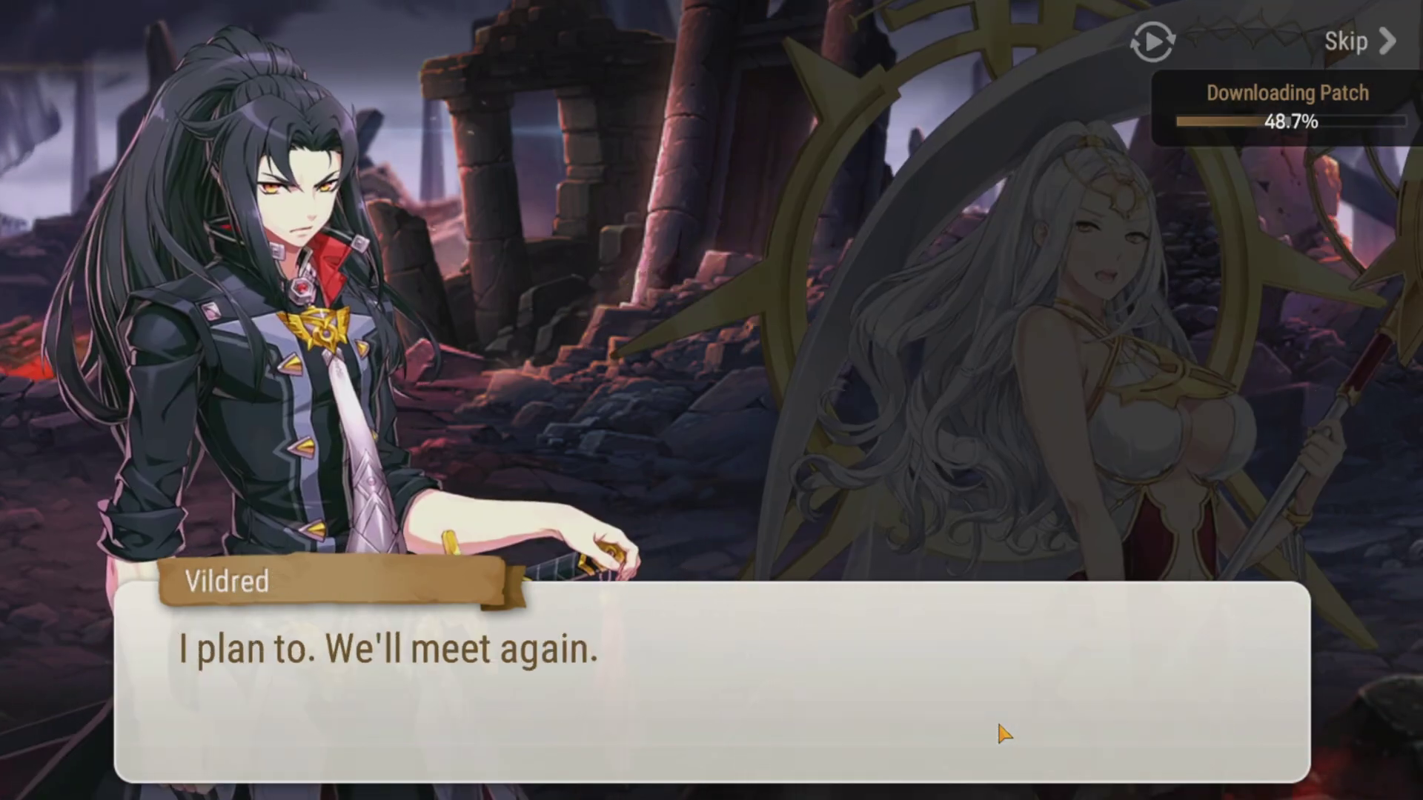
left_click(997, 718)
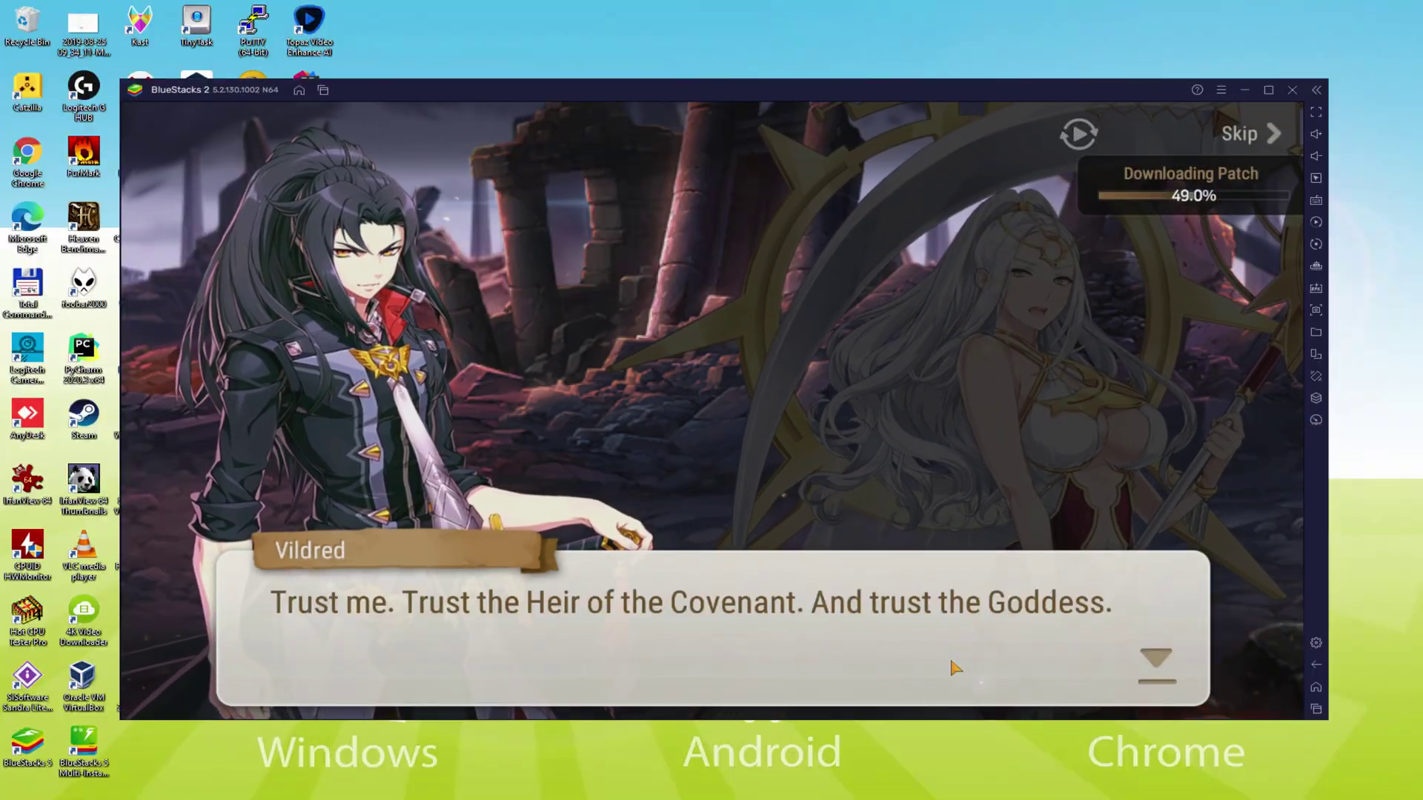
left_click(950, 656)
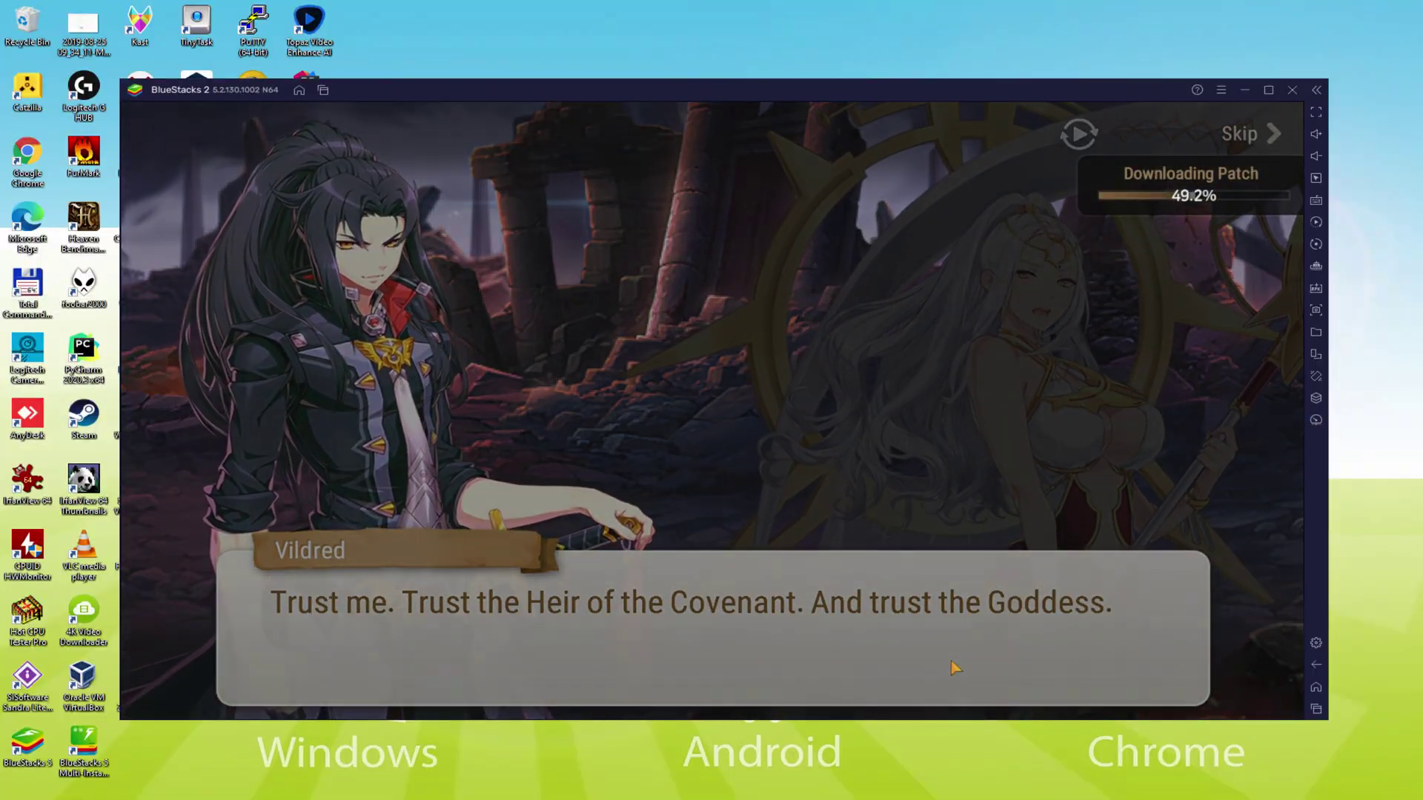
left_click(954, 667)
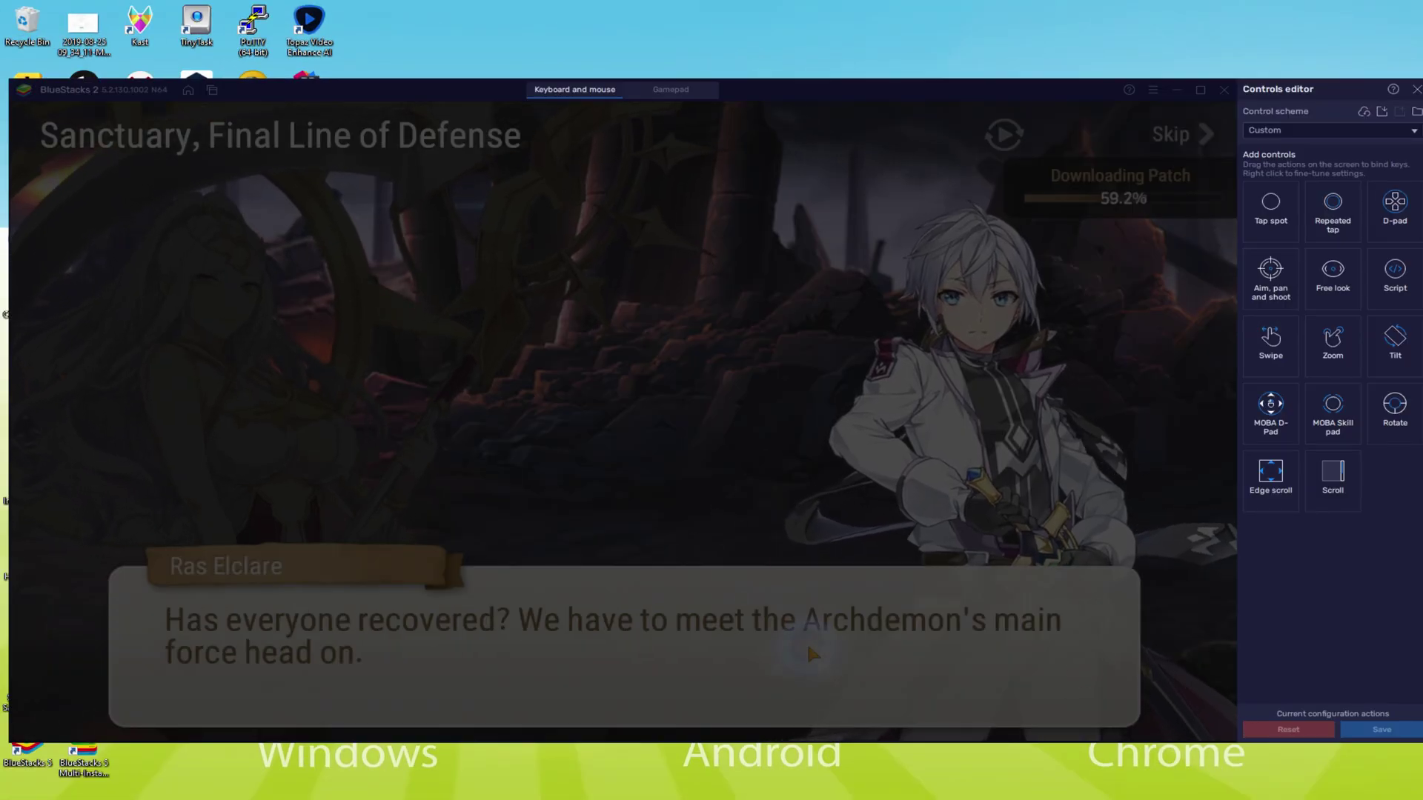
- Advance the dialogue past Judge Kise's final line into the Inner Ward, then close the controls editor
left_click(806, 641)
left_click(806, 641)
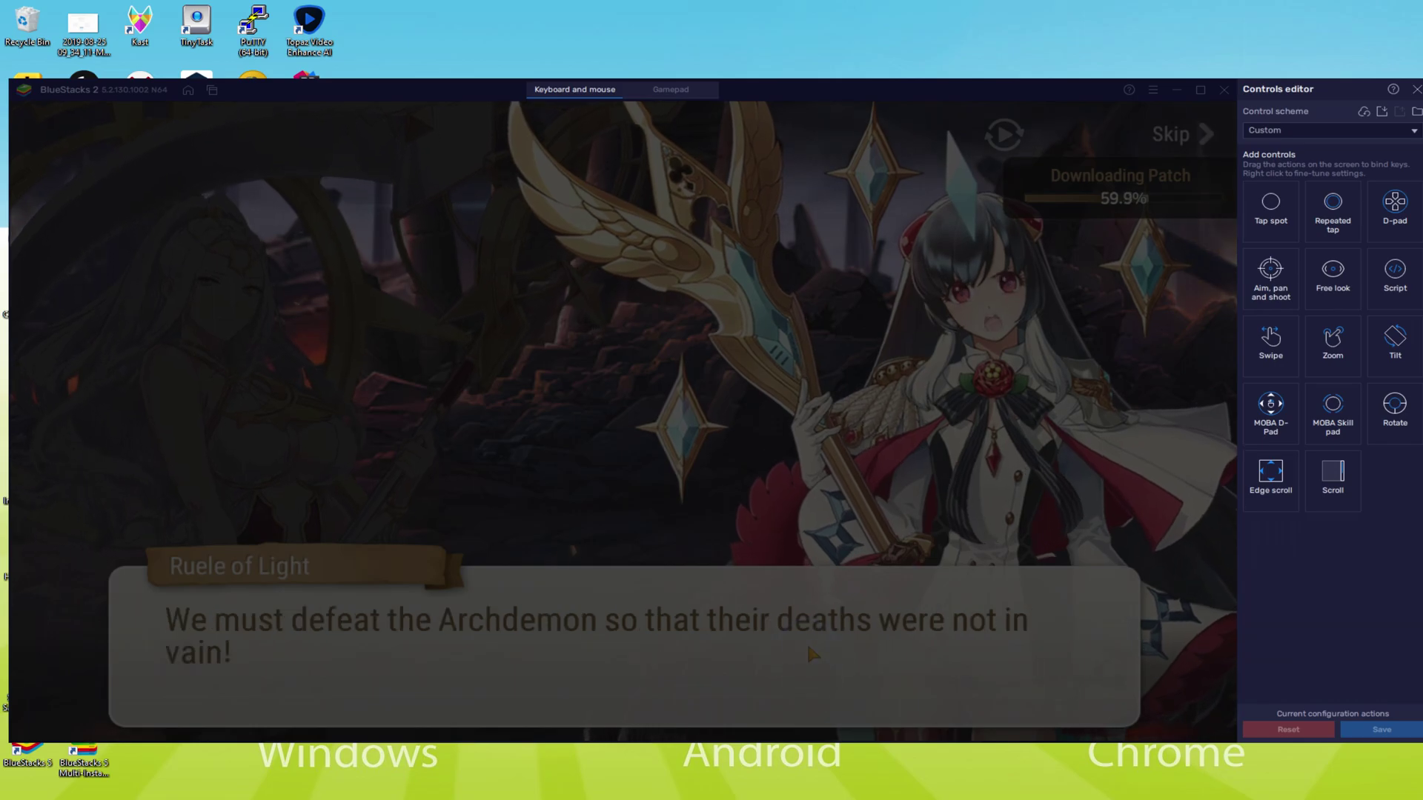
left_click(806, 641)
left_click(805, 642)
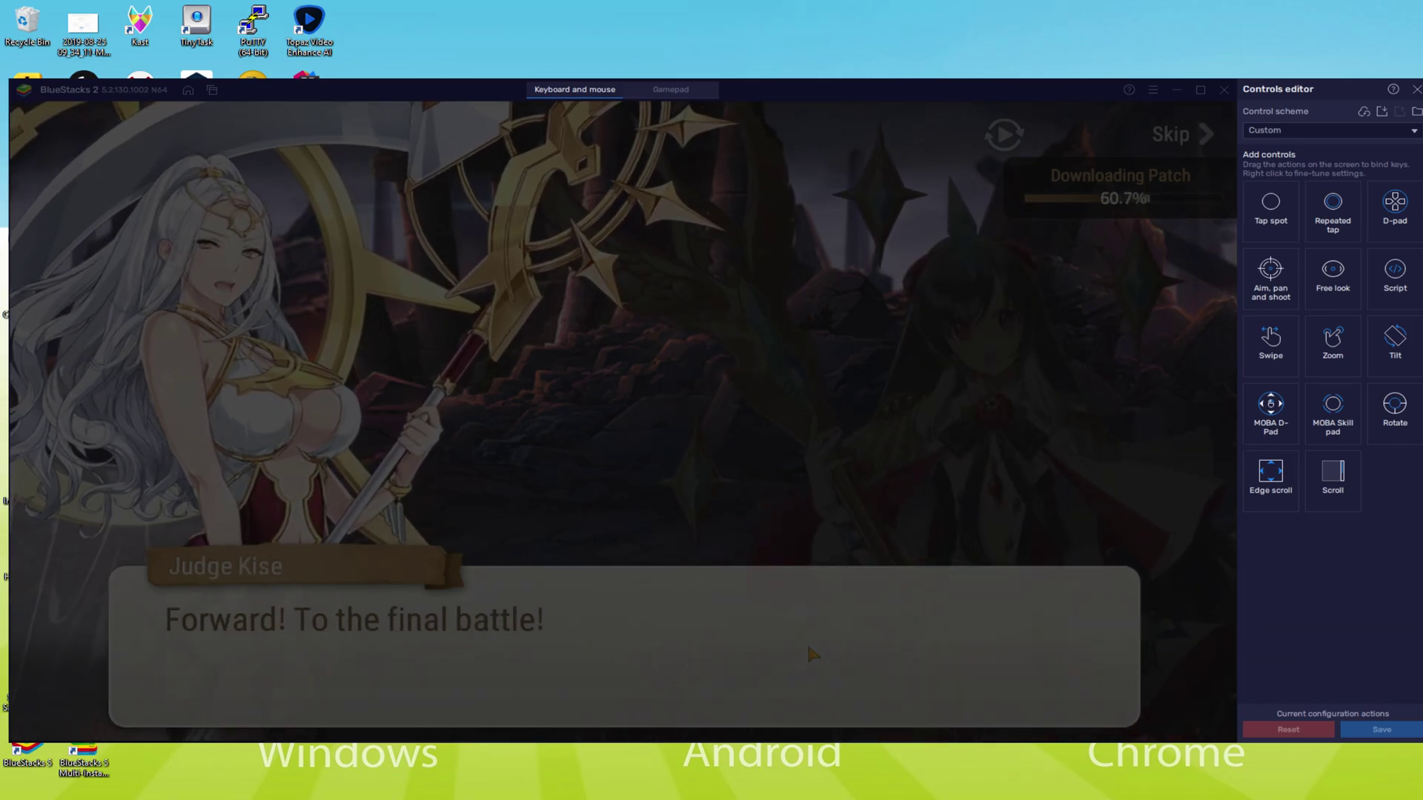
left_click(806, 642)
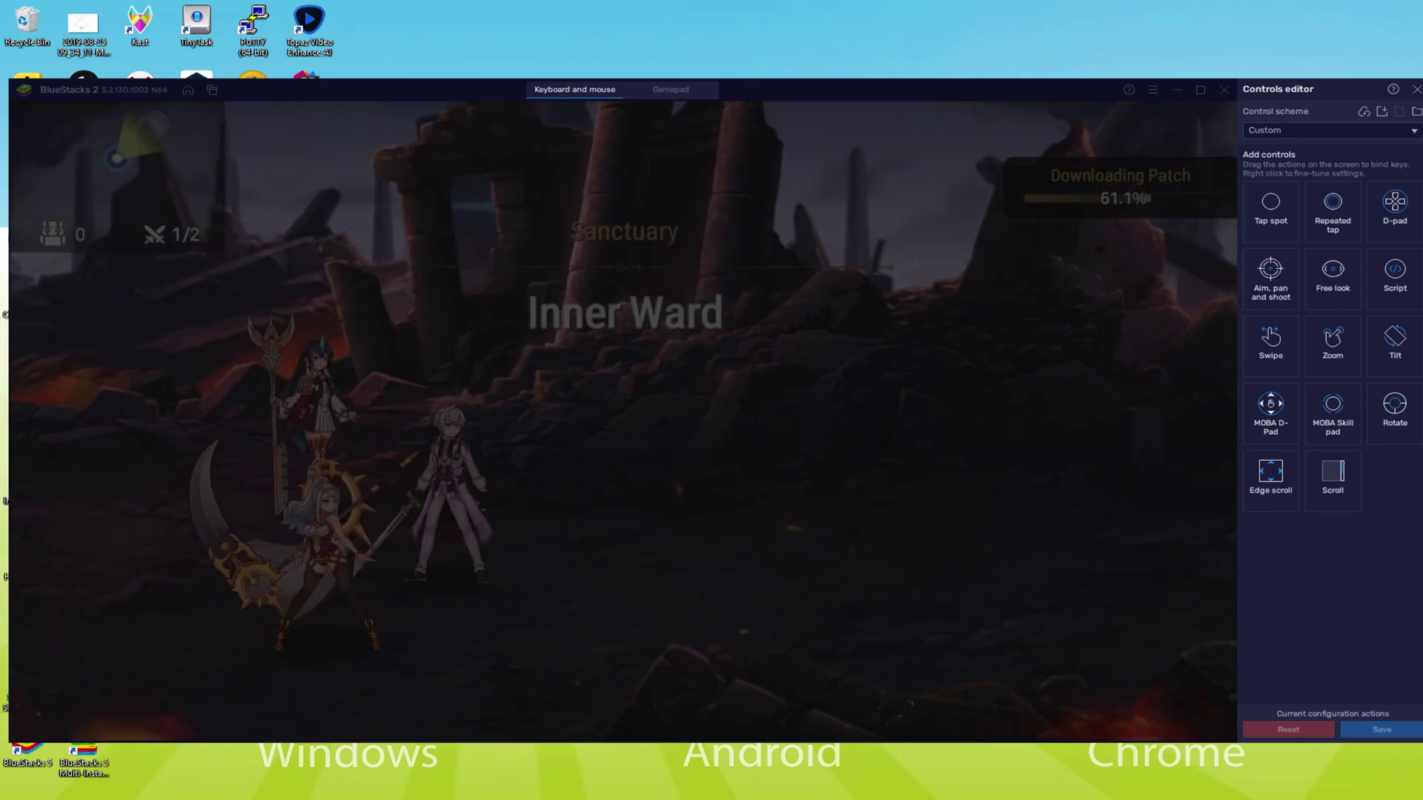
left_click(1407, 91)
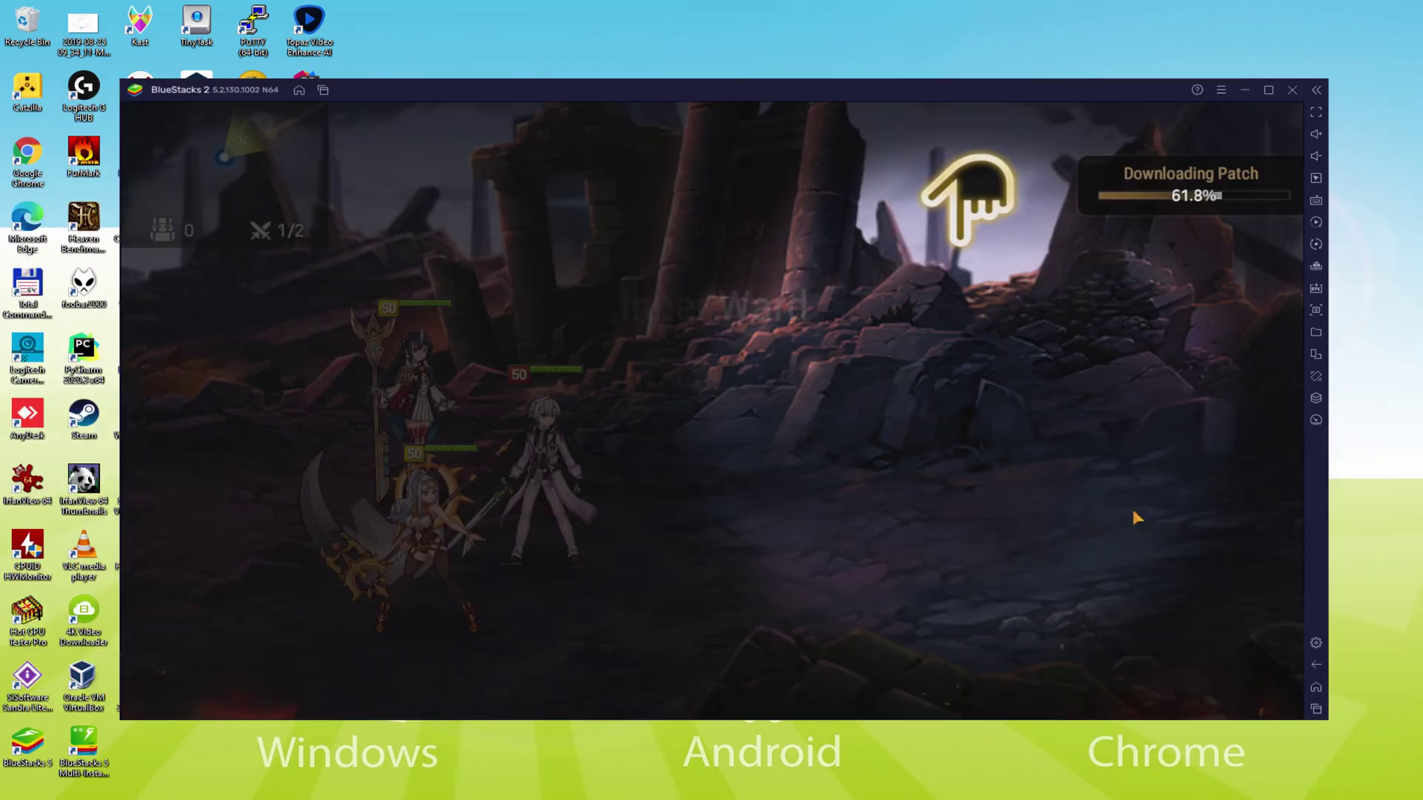